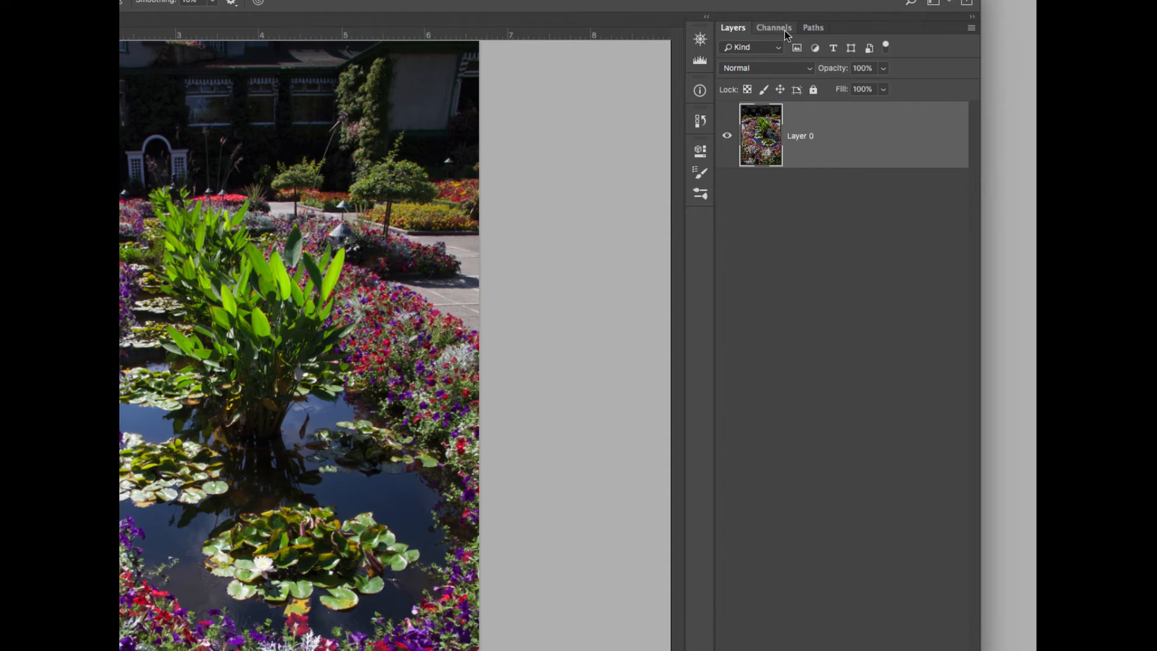
Load the image's luminosity as a selection from the composite RGB channel and inspect it on the photo at actual size.
click(777, 25)
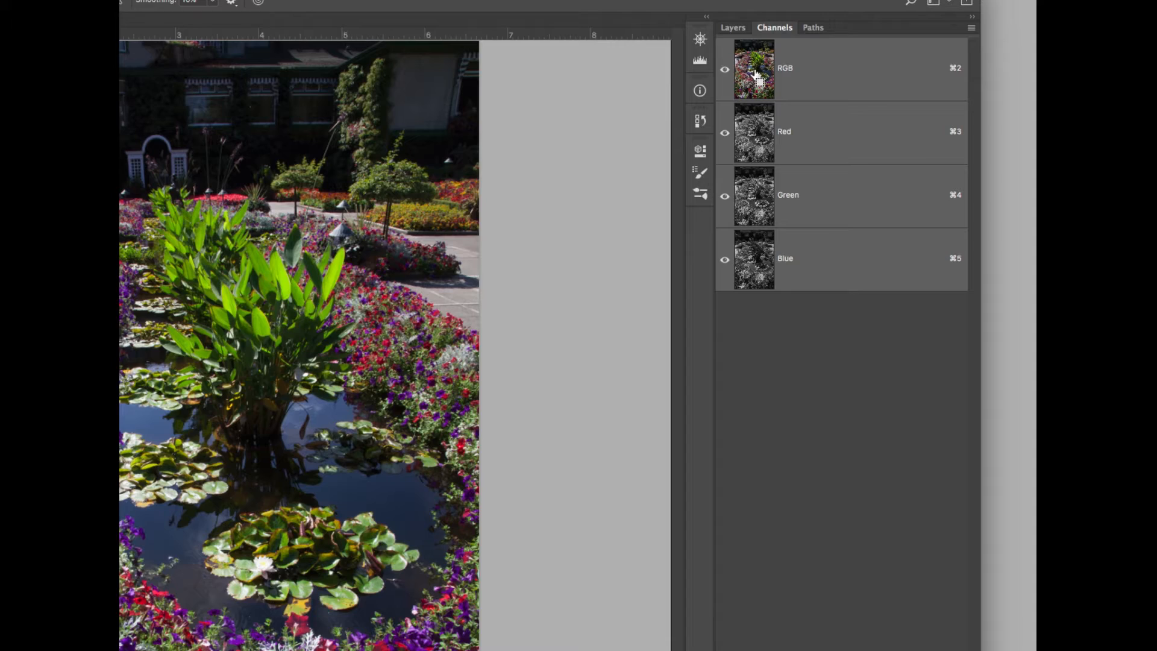
super+click(756, 74)
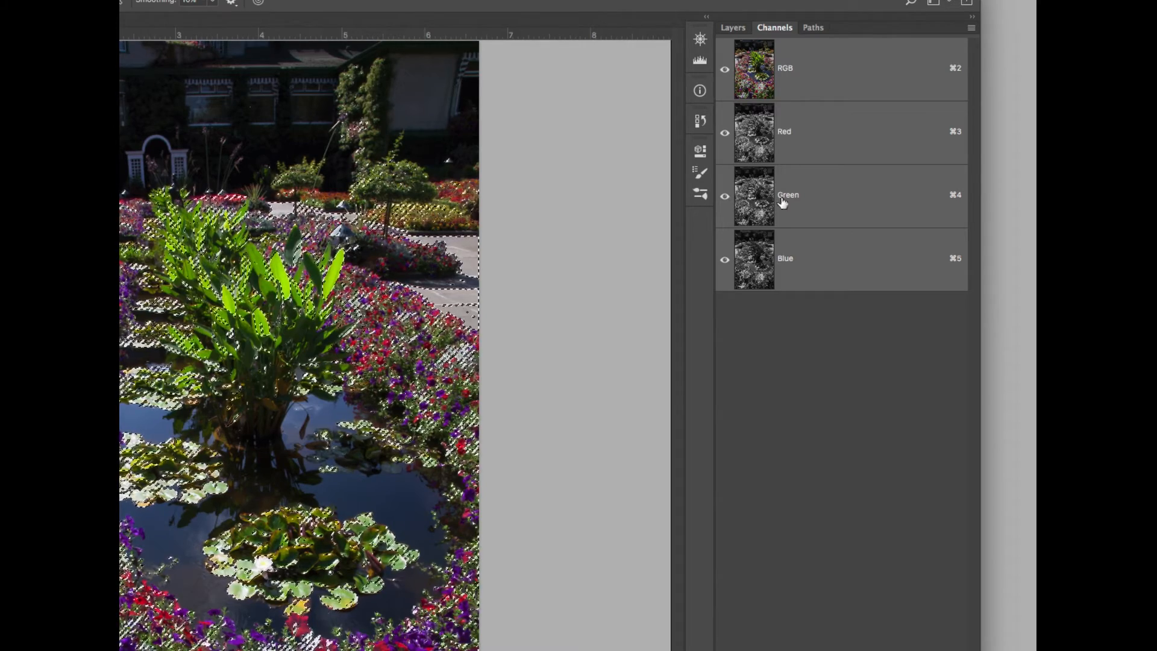
click(738, 29)
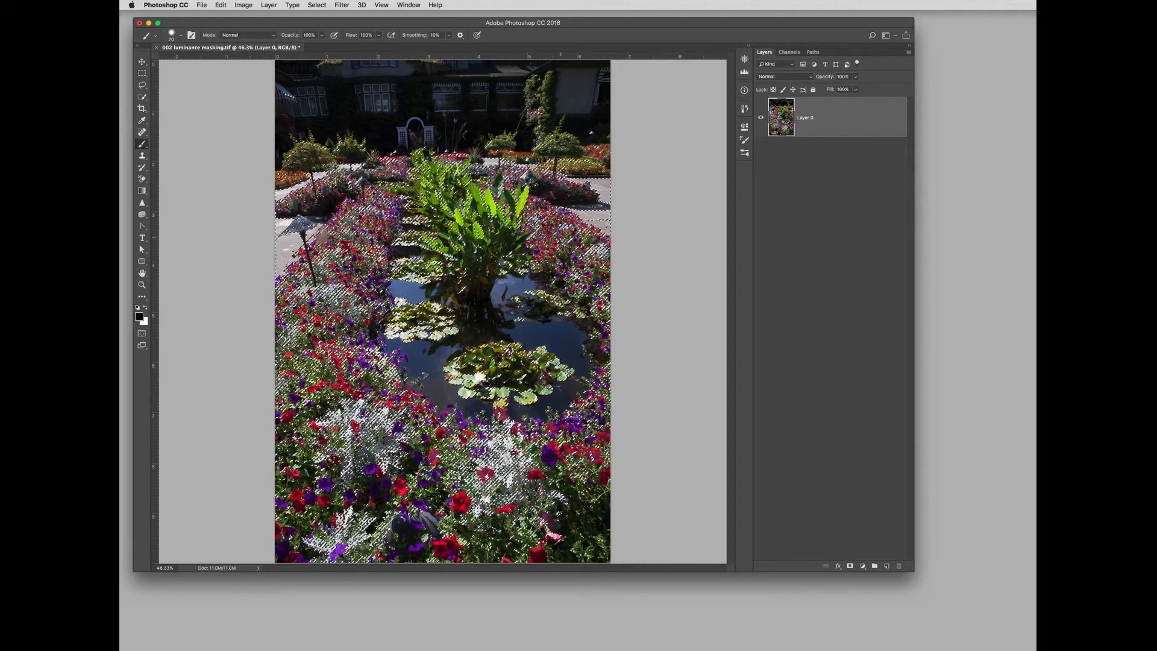
key(super+1)
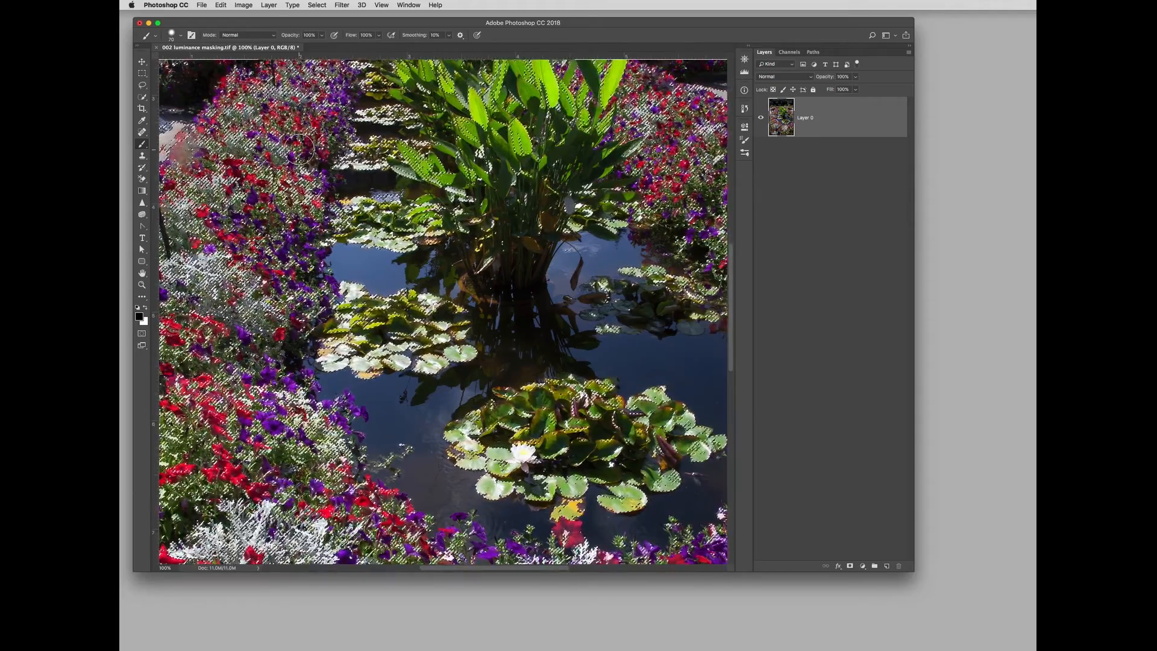
key(super+0)
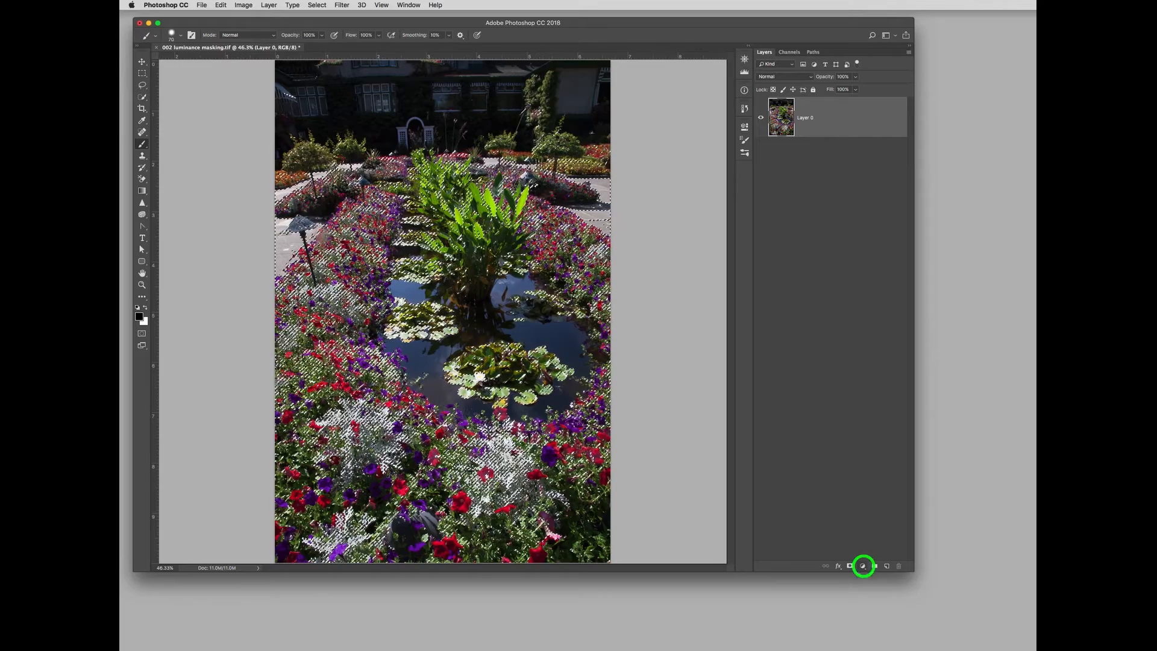
Add a Curves adjustment layer masked by the luminosity selection and collapse its properties.
click(862, 565)
click(878, 565)
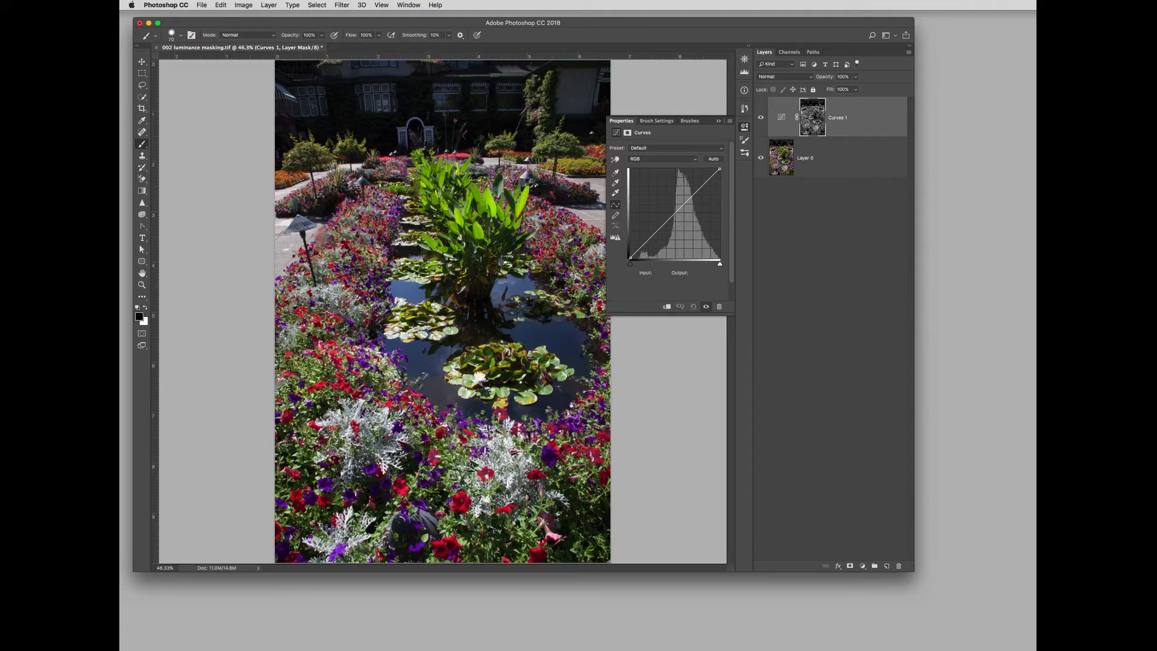
click(744, 126)
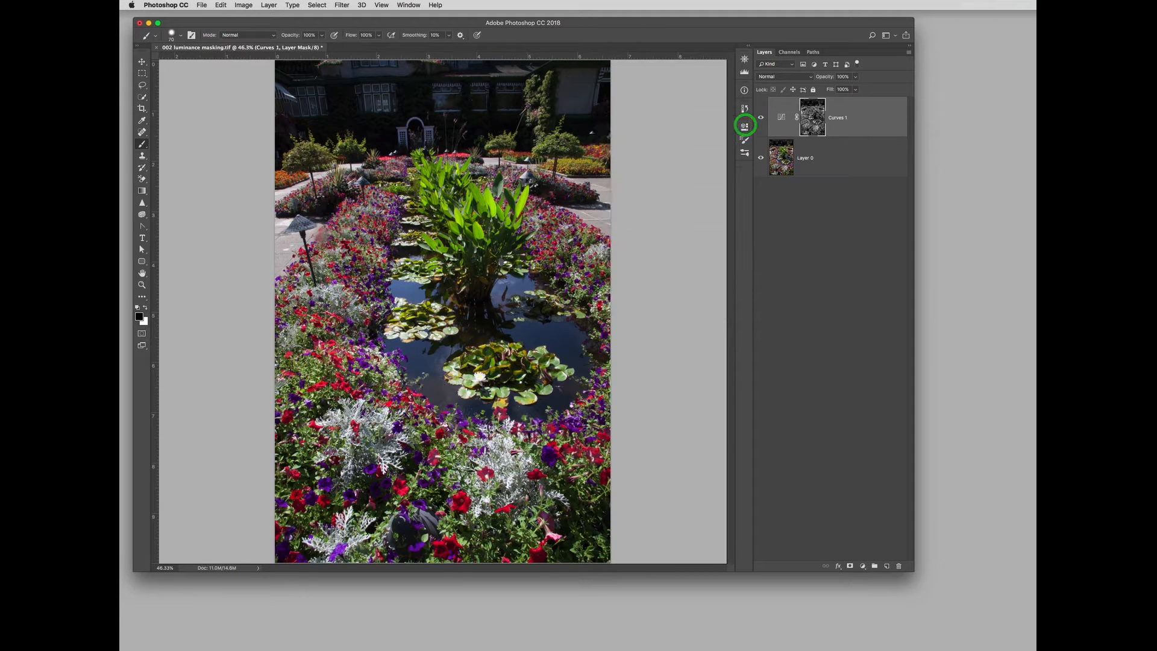
Increase the Curves layer mask's contrast using Levels with input values 41, 0.40 and 134, then return to the full-colour image.
alt+click(812, 117)
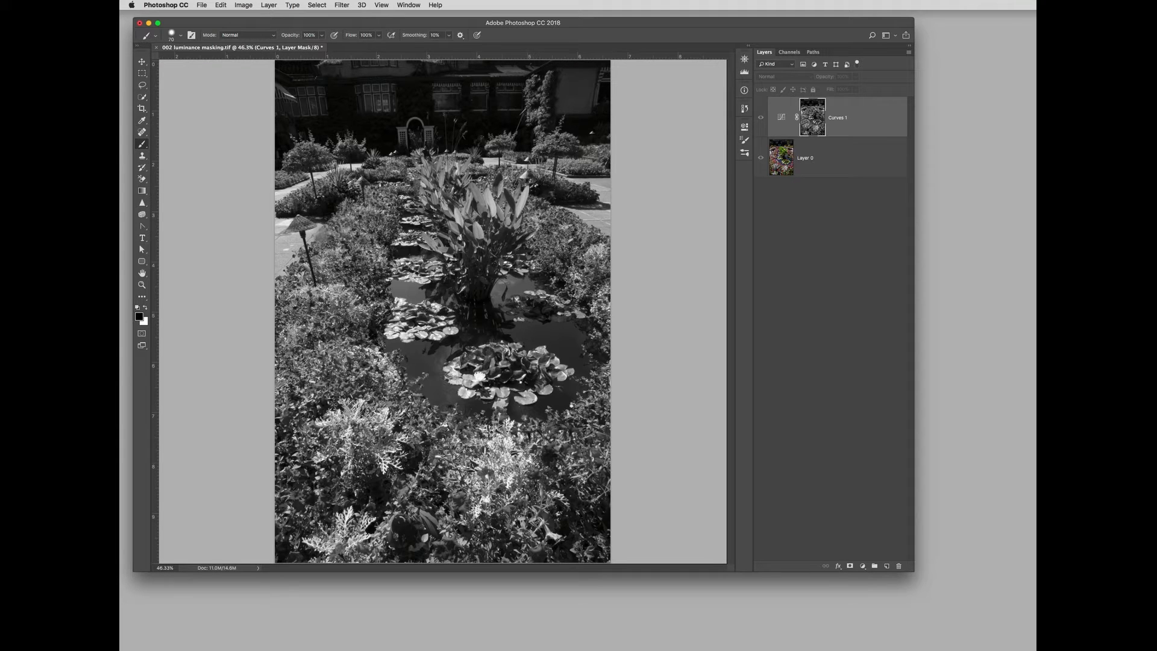
click(242, 5)
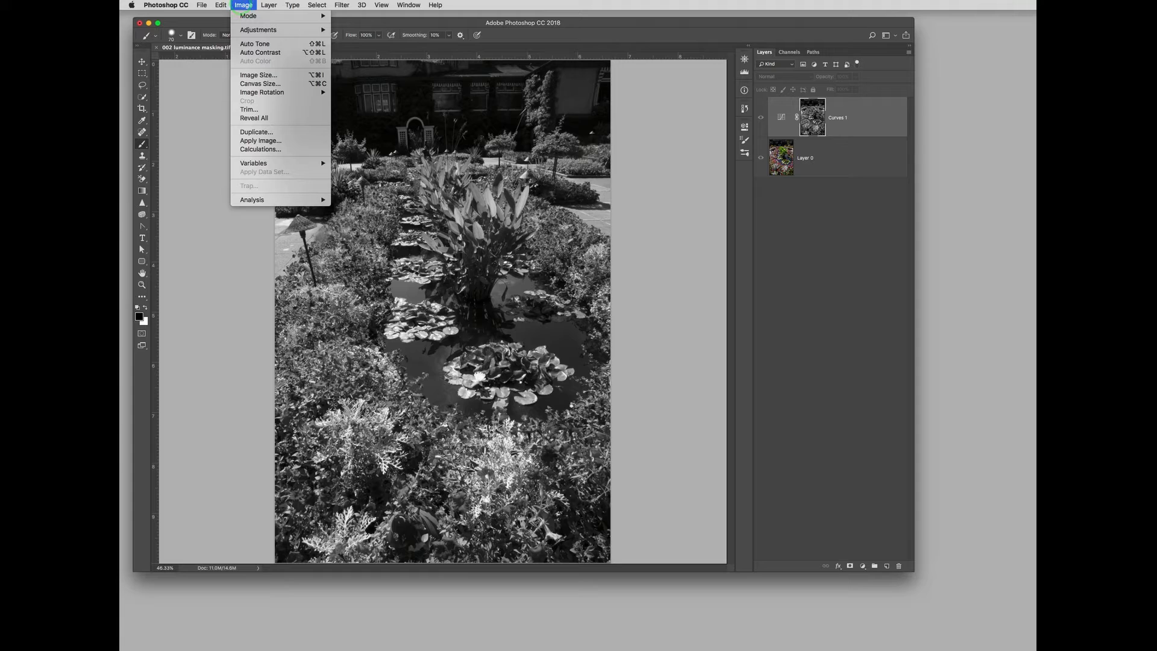
mouse_move(259, 29)
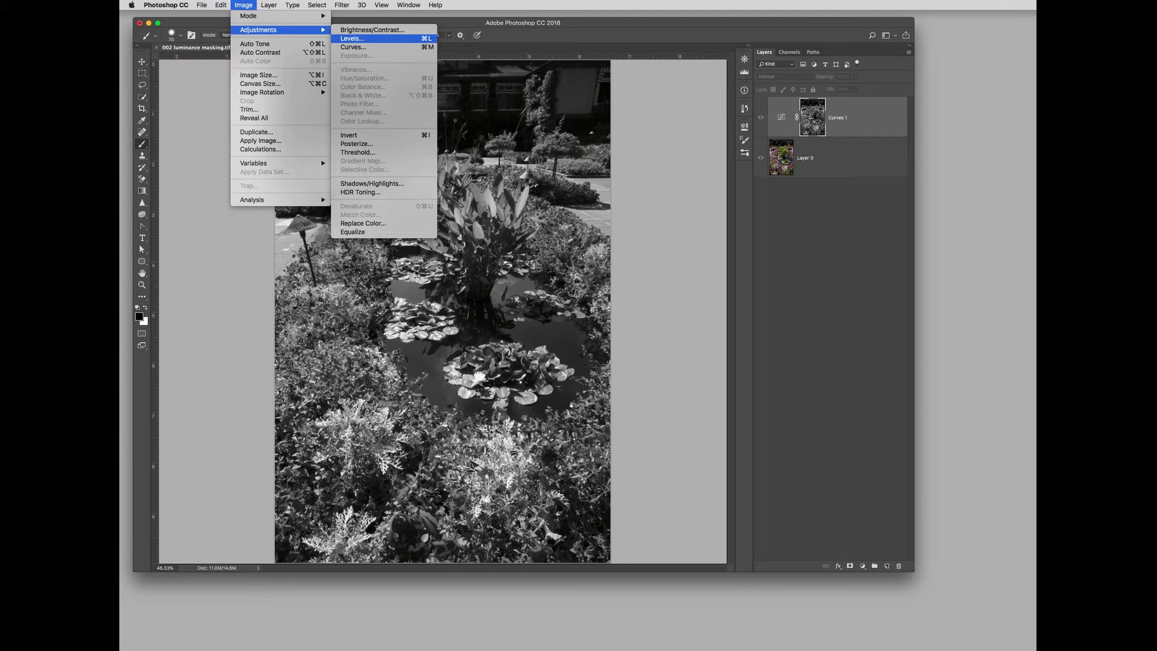
click(392, 38)
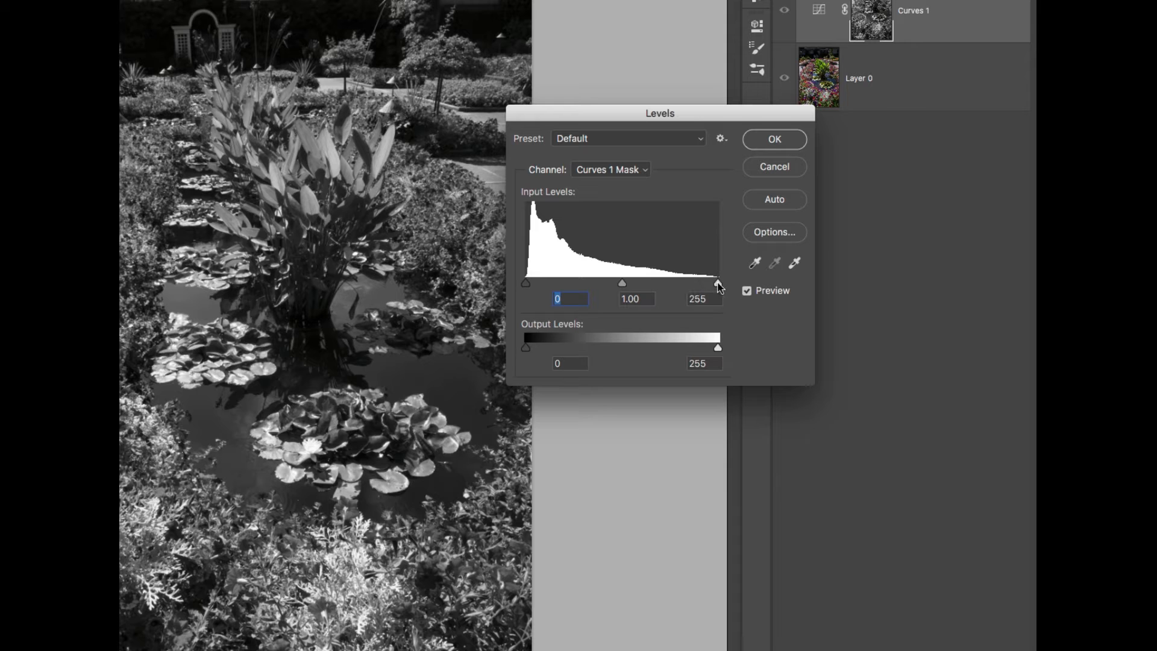
drag(718, 283, 626, 287)
drag(526, 285, 556, 285)
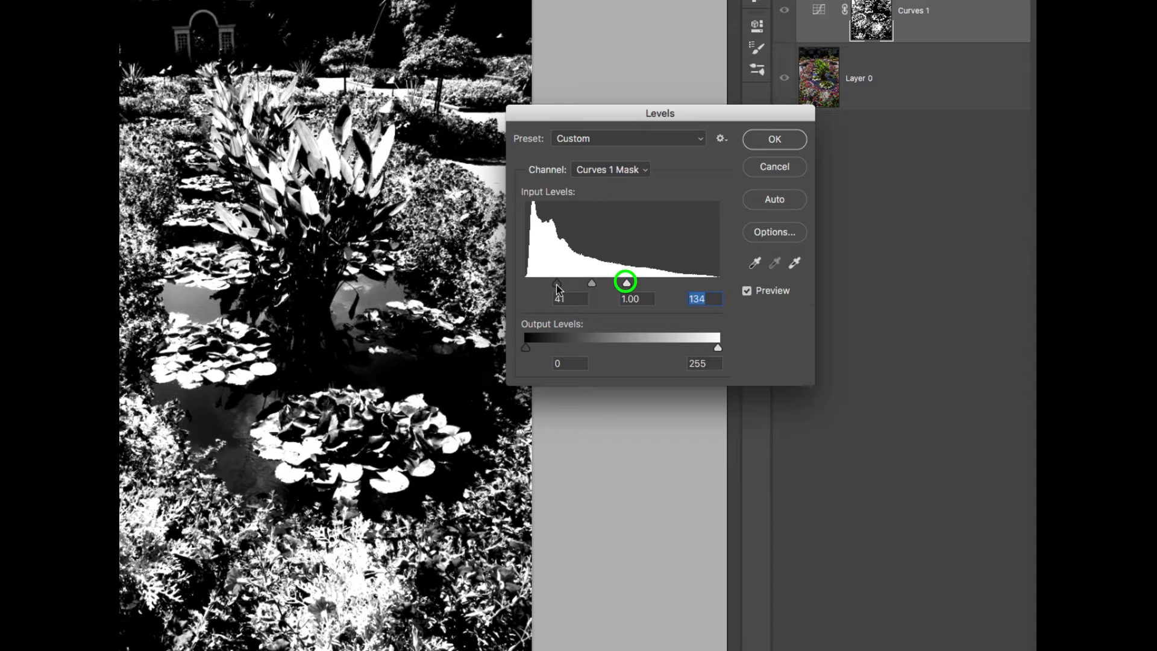
drag(557, 288, 610, 288)
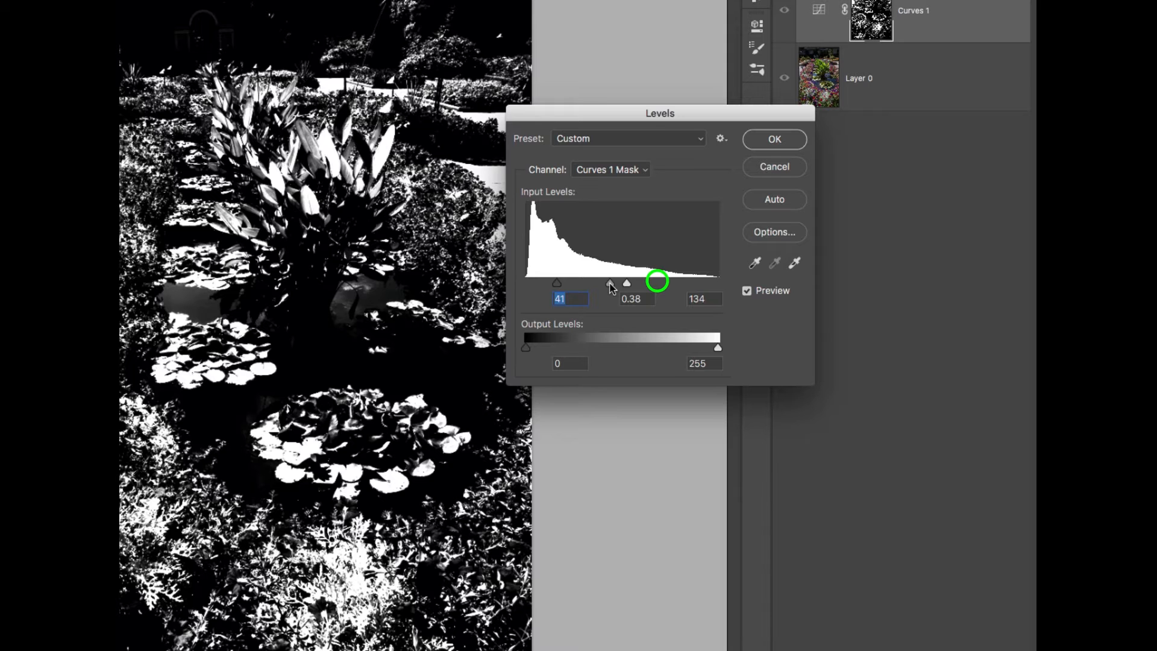
mouse_move(610, 288)
mouse_down()
mouse_move(573, 284)
mouse_move(609, 288)
mouse_up()
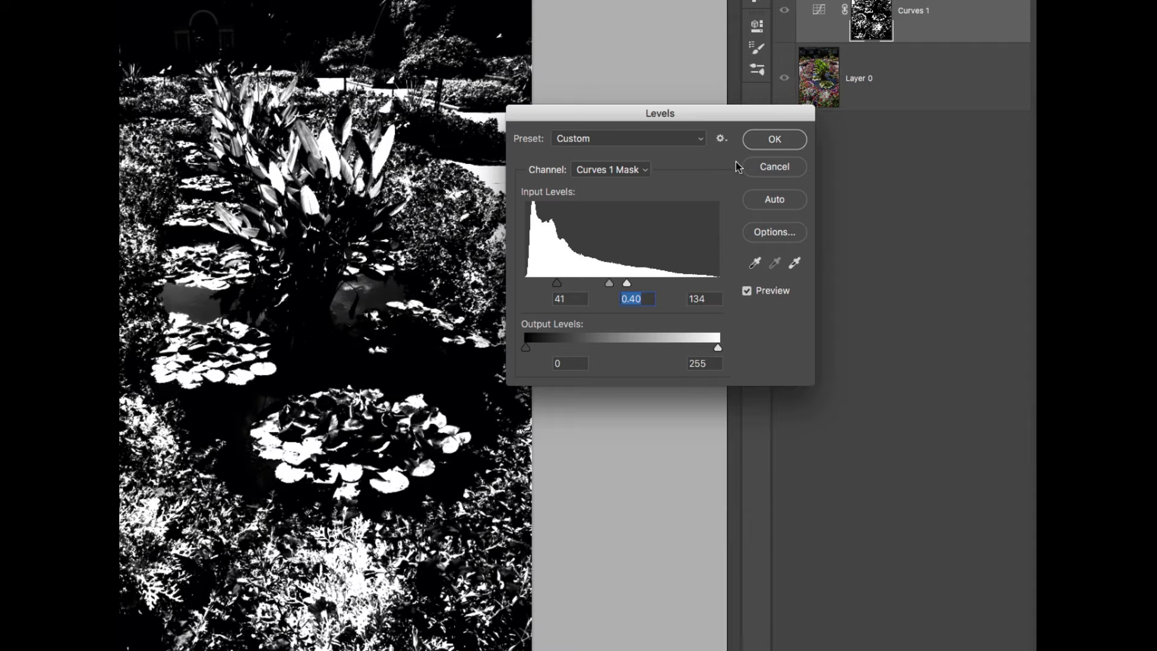
click(760, 138)
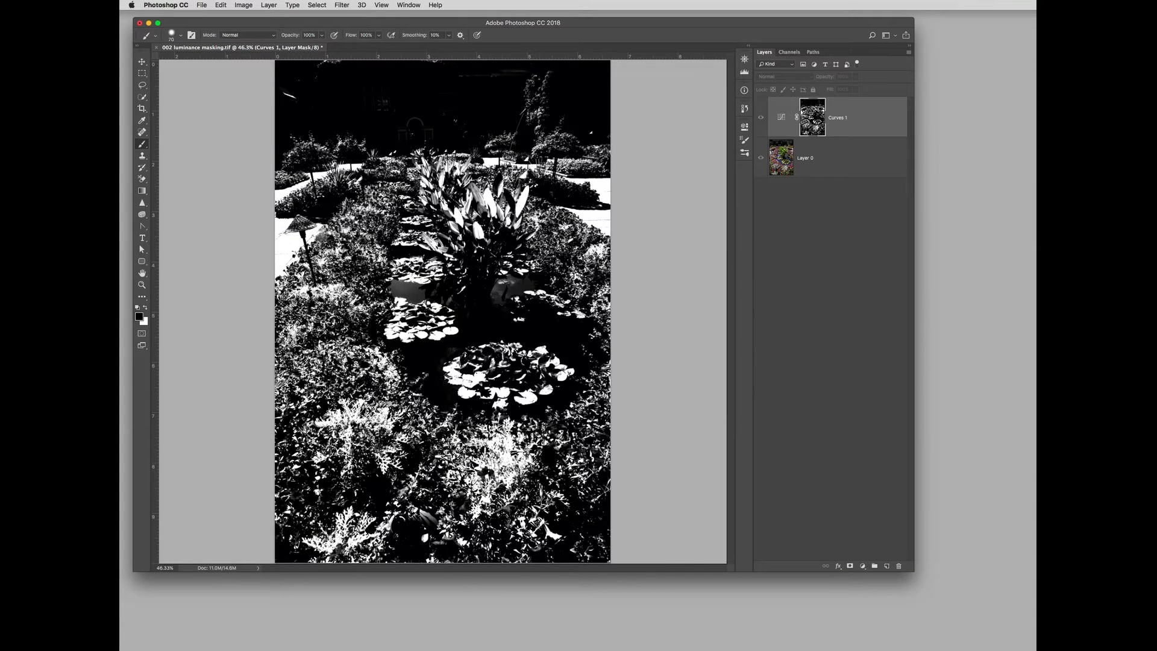
alt+click(809, 111)
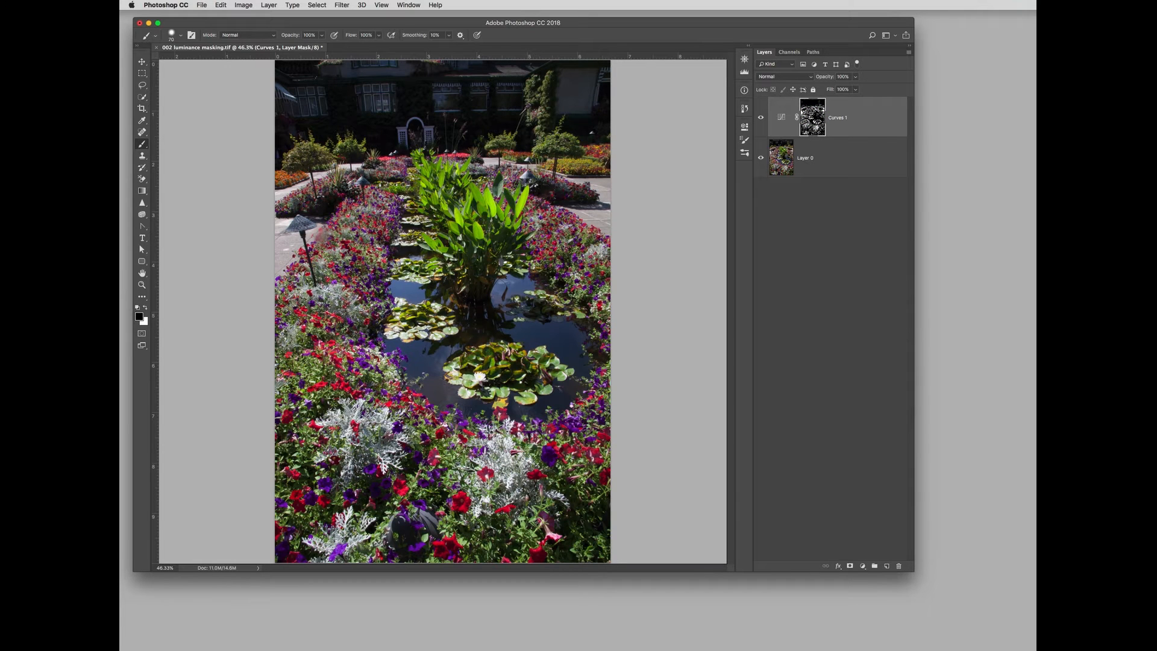
Brighten the masked highlights by raising the midtones of the Curves adjustment's RGB curve.
click(781, 117)
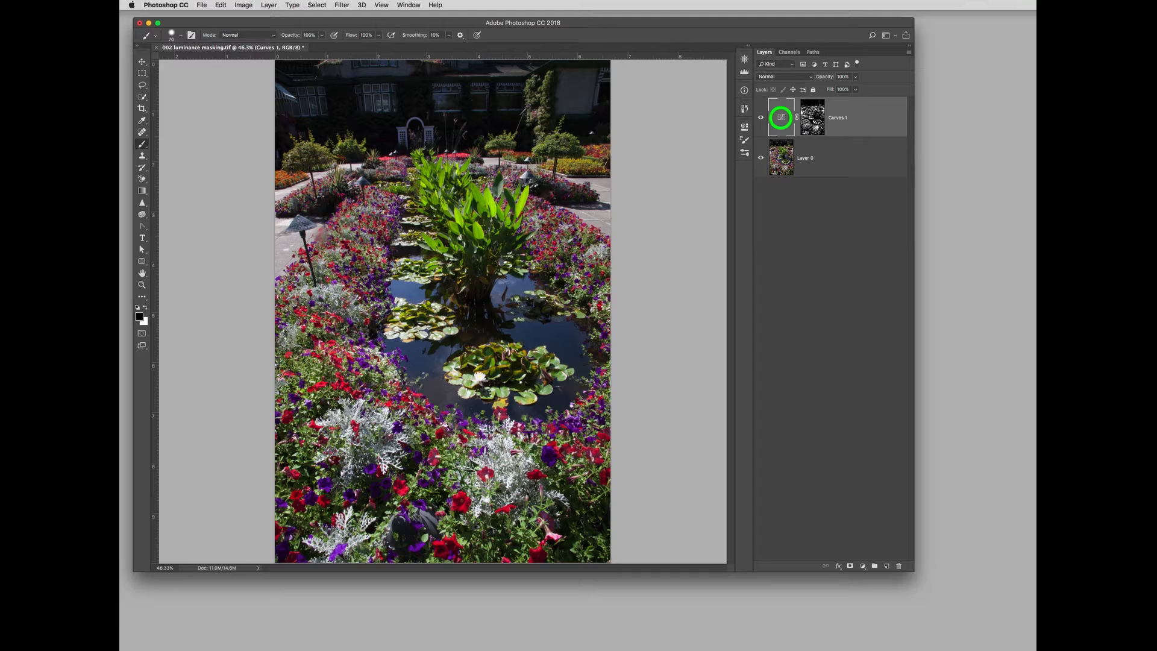
double_click(781, 116)
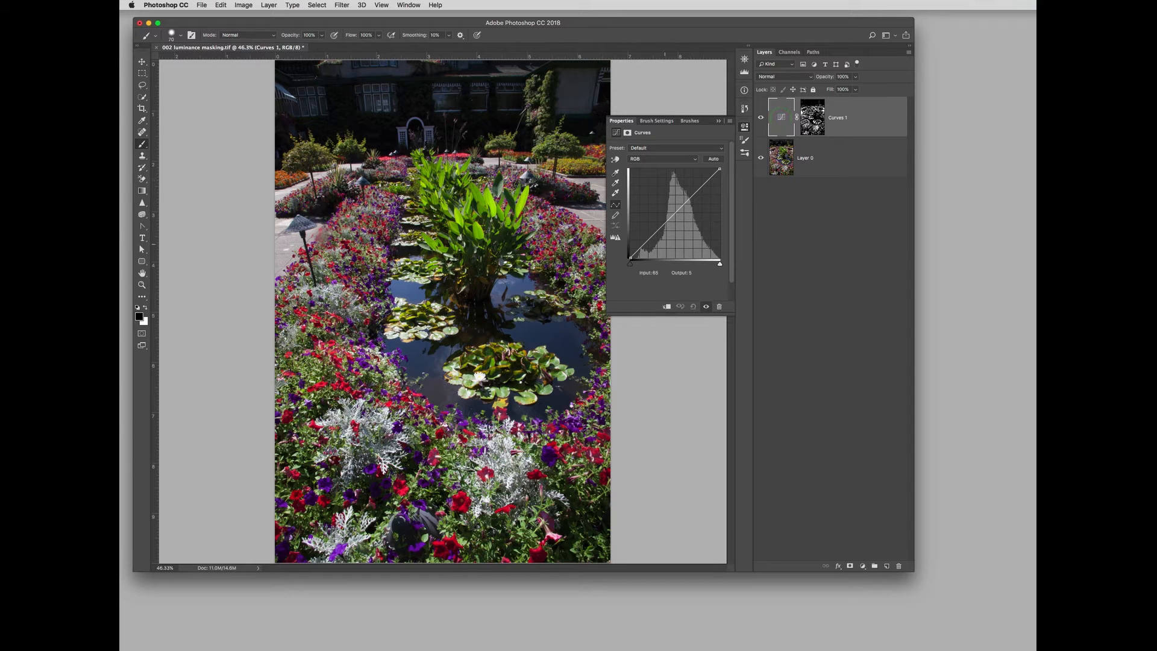
mouse_move(677, 207)
mouse_down()
mouse_move(680, 218)
mouse_move(671, 199)
mouse_move(683, 221)
mouse_move(663, 205)
mouse_up()
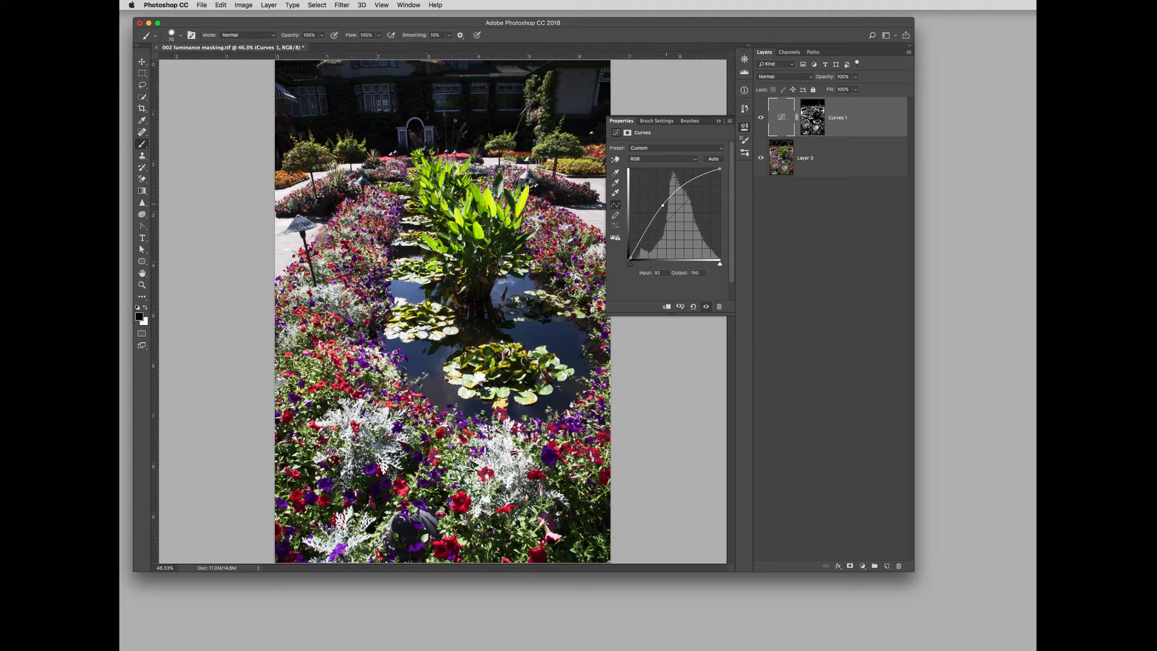
mouse_move(663, 205)
mouse_down()
mouse_move(687, 227)
mouse_move(661, 205)
mouse_up()
Compare the Curves layer mask with the brightened image and examine the archway area up close.
alt+click(813, 117)
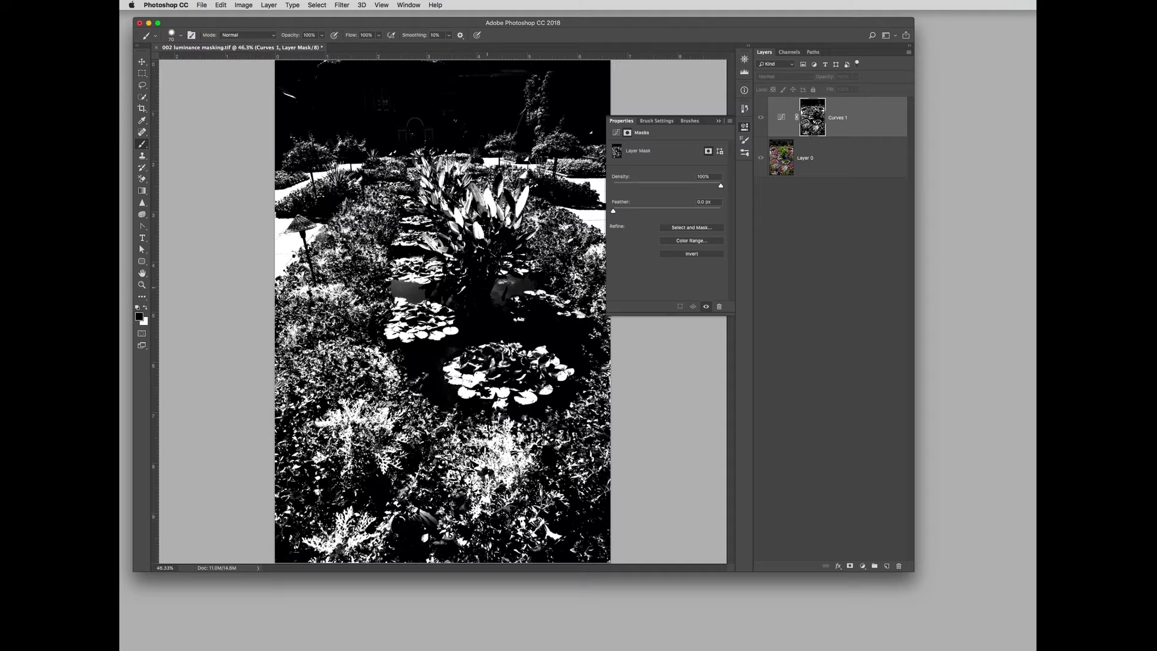
alt+click(812, 117)
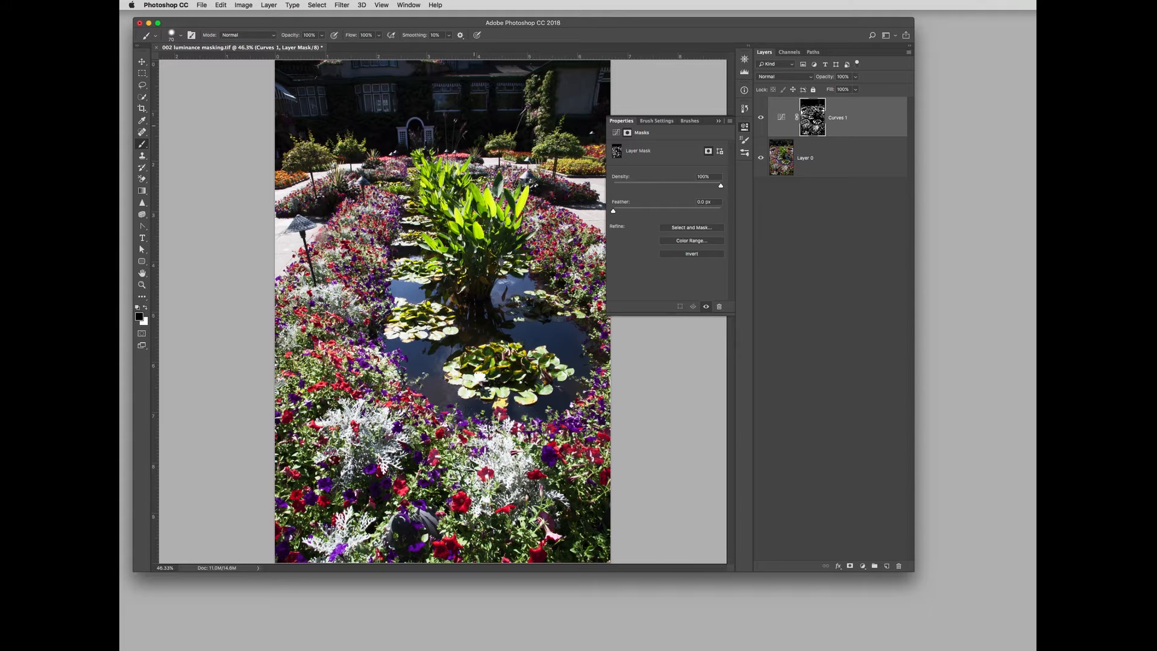
drag(439, 121, 481, 160)
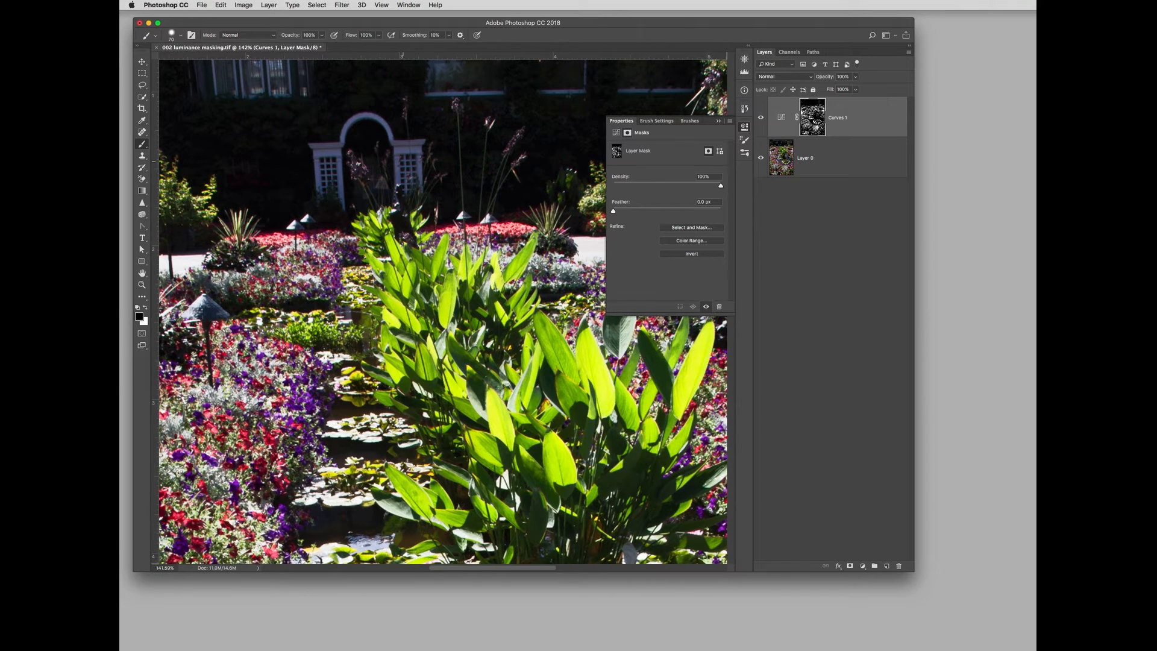
drag(409, 162, 410, 163)
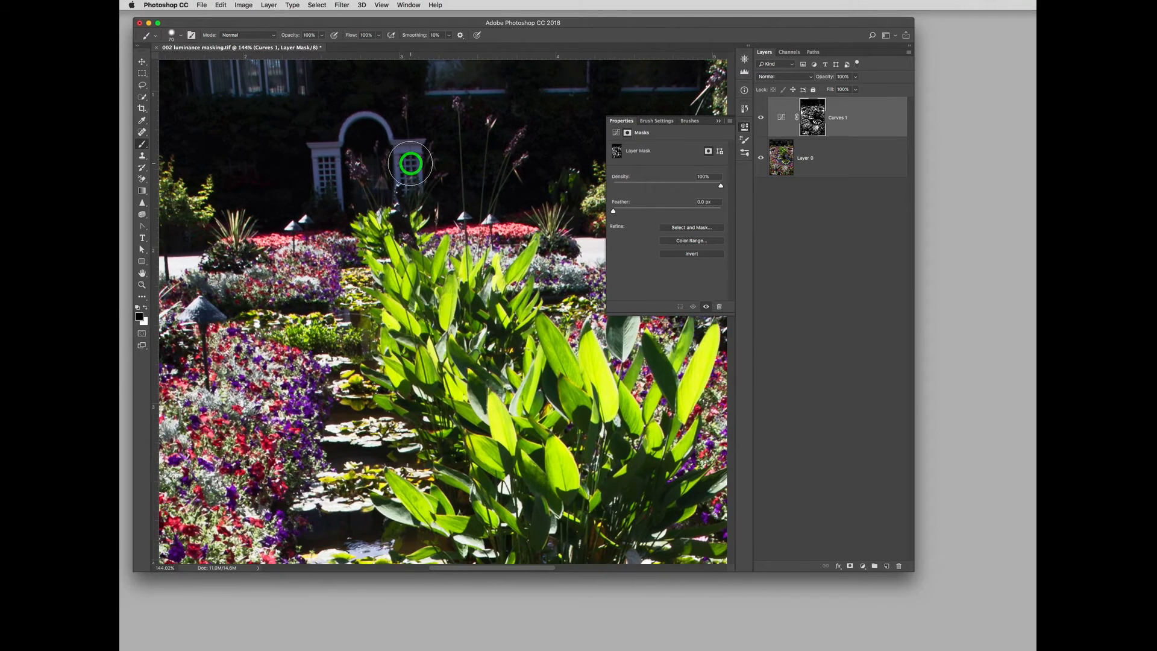
key(super+0)
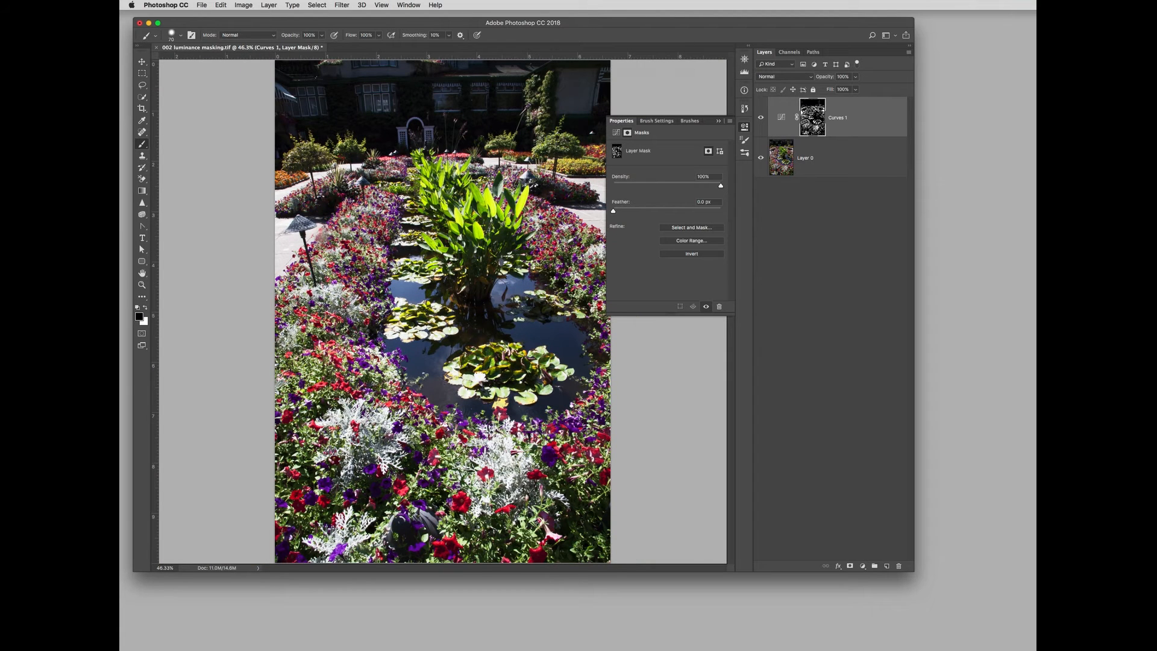
Display the Curves mask alone and paint black with a larger brush over the background building and the walkway right of the pond.
alt+click(812, 117)
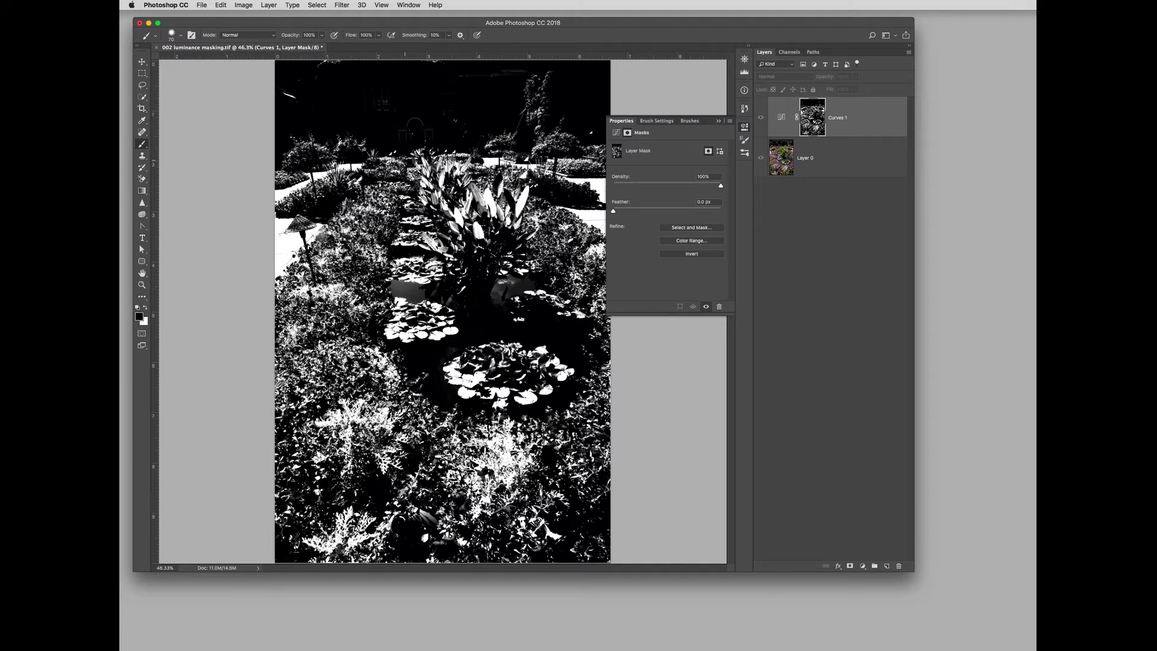
key(bracketright)
key(bracketright)
key(bracketright)
key(bracketright)
key(bracketright)
click(402, 127)
mouse_move(406, 125)
mouse_down()
mouse_move(491, 102)
mouse_move(500, 80)
mouse_move(369, 109)
mouse_move(344, 70)
mouse_move(320, 66)
mouse_move(290, 102)
mouse_move(291, 82)
mouse_move(355, 115)
mouse_move(446, 132)
mouse_move(488, 122)
mouse_move(513, 62)
mouse_up()
click(598, 127)
mouse_move(587, 191)
mouse_down()
mouse_move(602, 199)
mouse_move(400, 191)
mouse_up()
mouse_move(533, 194)
mouse_down()
mouse_move(472, 189)
mouse_move(493, 219)
mouse_move(480, 214)
mouse_move(548, 251)
mouse_move(540, 232)
mouse_up()
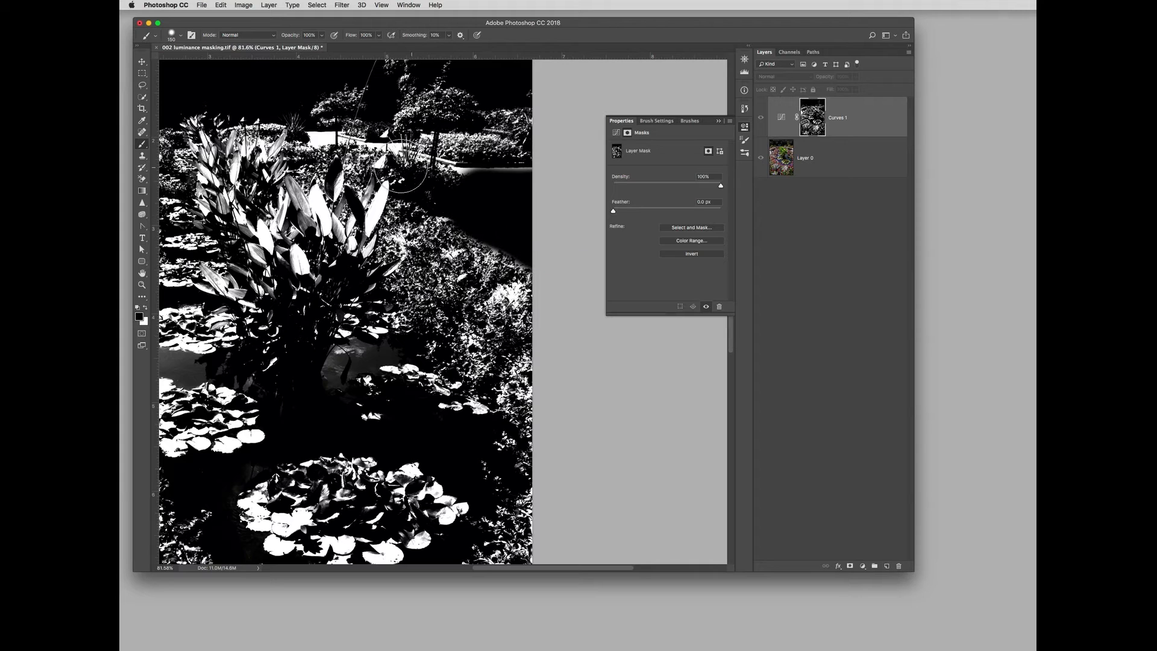
Paint black with a smaller brush over the remaining thin walkway strips beneath the far trees in the mask.
key(bracketleft)
key(bracketleft)
key(bracketleft)
key(bracketleft)
key(bracketleft)
mouse_move(392, 146)
mouse_down()
mouse_move(312, 137)
mouse_move(323, 141)
mouse_up()
drag(454, 171, 537, 173)
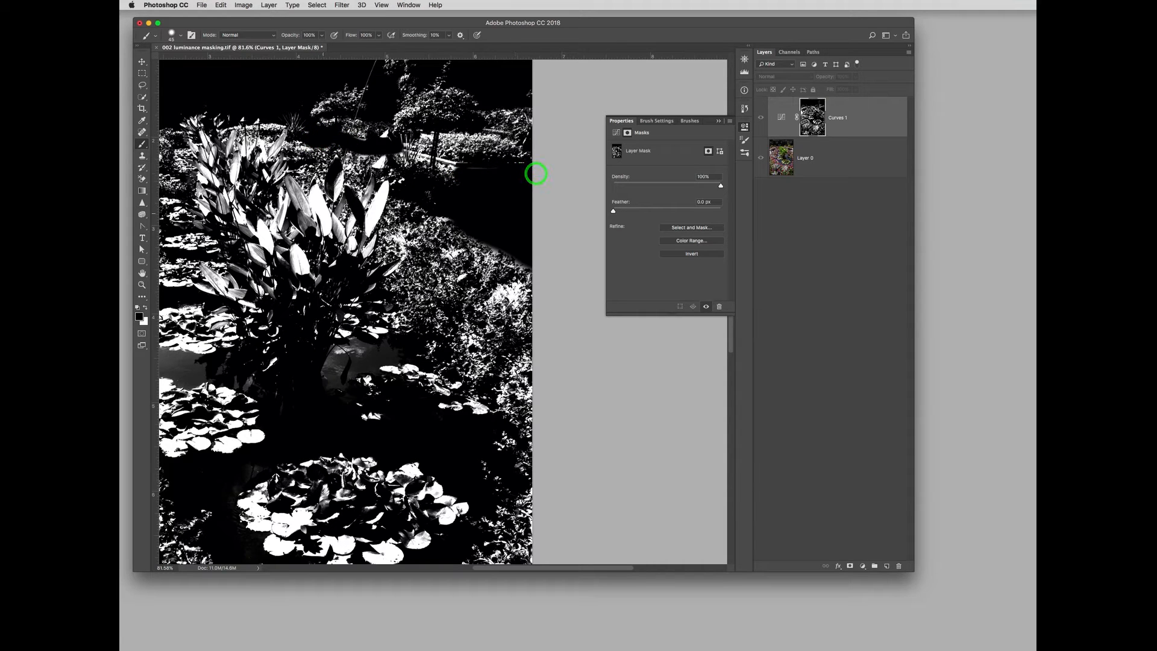
Paint black over the walkways left of the pond around the lamp in the mask and return to the full-colour image.
drag(283, 229, 538, 203)
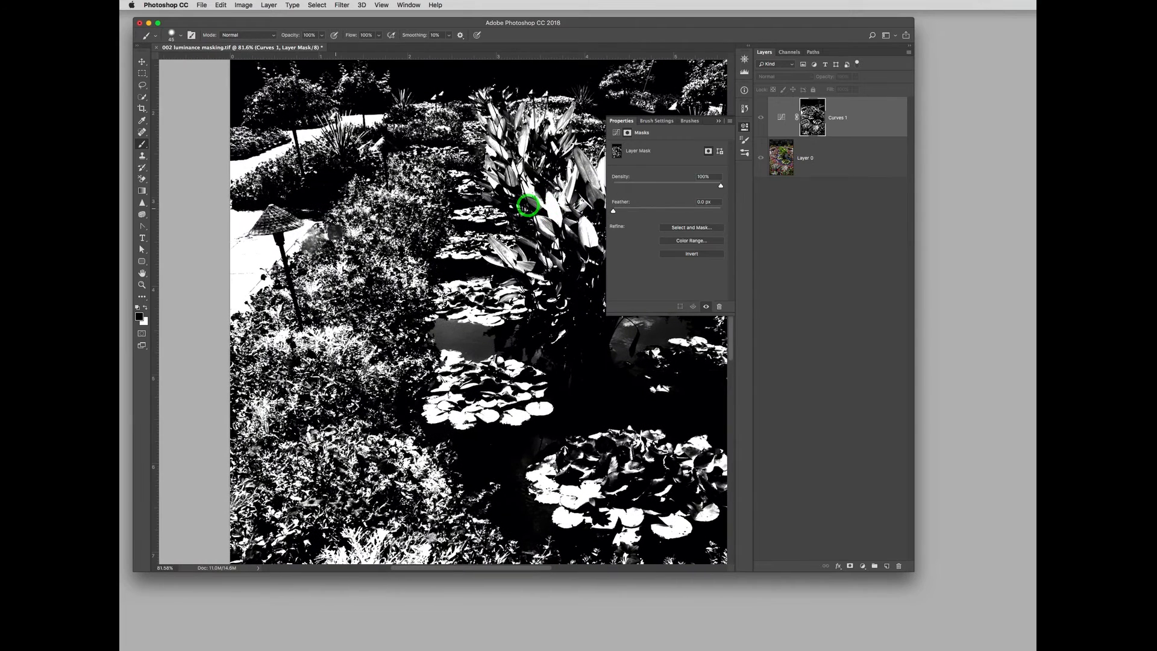
mouse_move(380, 118)
mouse_down()
mouse_move(295, 134)
mouse_move(236, 174)
mouse_move(235, 163)
mouse_move(229, 181)
mouse_move(254, 212)
mouse_move(238, 231)
mouse_move(238, 203)
mouse_move(230, 306)
mouse_move(250, 278)
mouse_move(247, 298)
mouse_move(270, 276)
mouse_move(278, 247)
mouse_move(316, 225)
mouse_move(278, 263)
mouse_move(282, 246)
mouse_move(242, 241)
mouse_move(244, 280)
mouse_move(267, 246)
mouse_move(259, 282)
mouse_move(257, 256)
mouse_up()
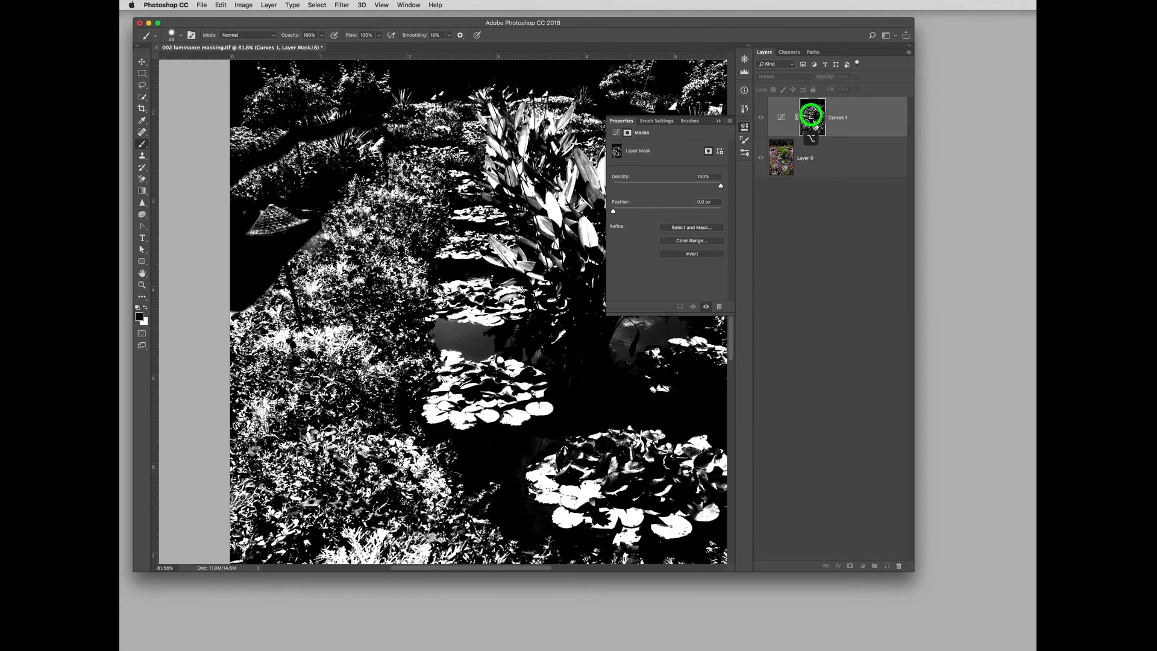
alt+click(812, 118)
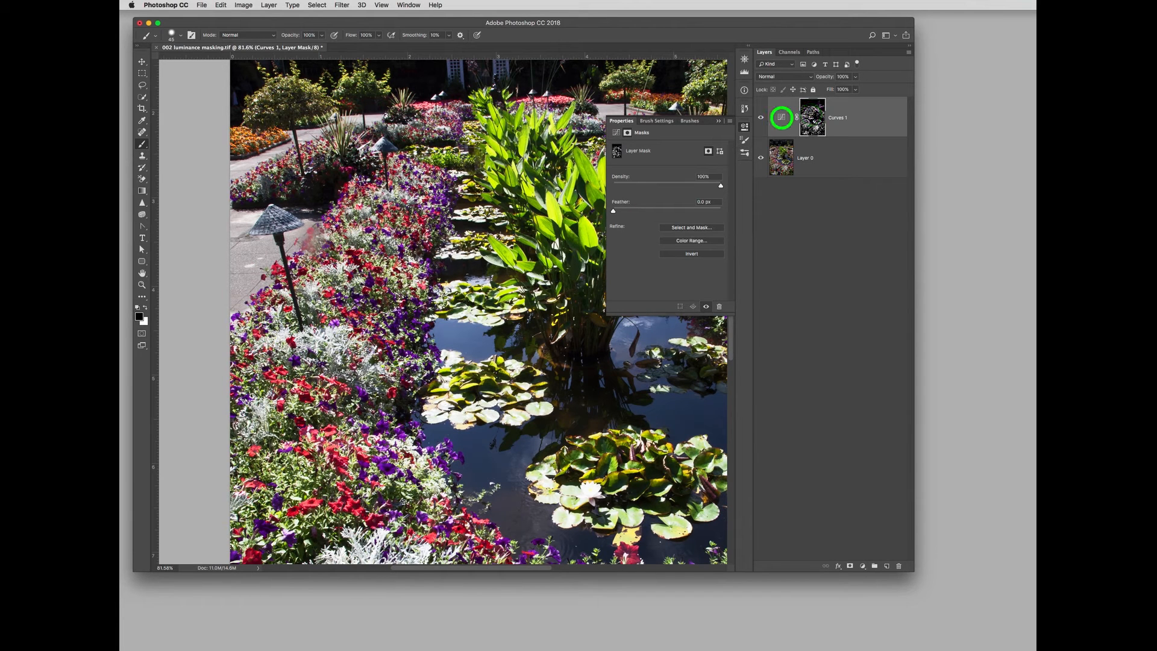
Try darkening the Curves adjustment's midtones, set the curve point to input 100 and output 142, and collapse the properties.
click(782, 117)
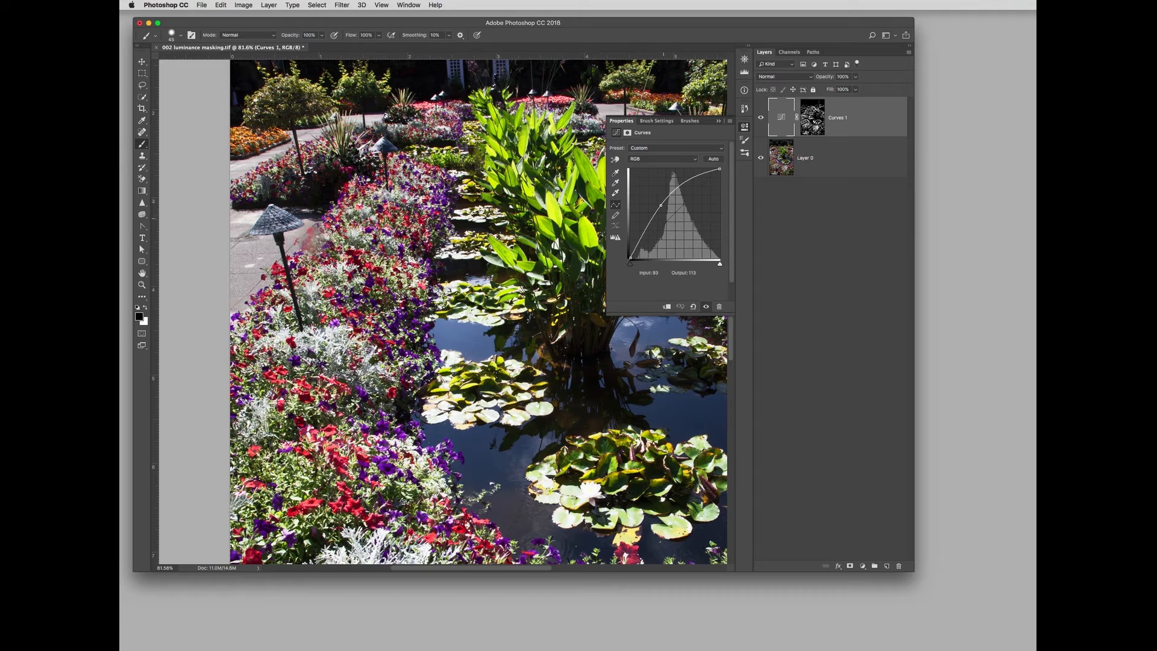
drag(661, 205, 677, 220)
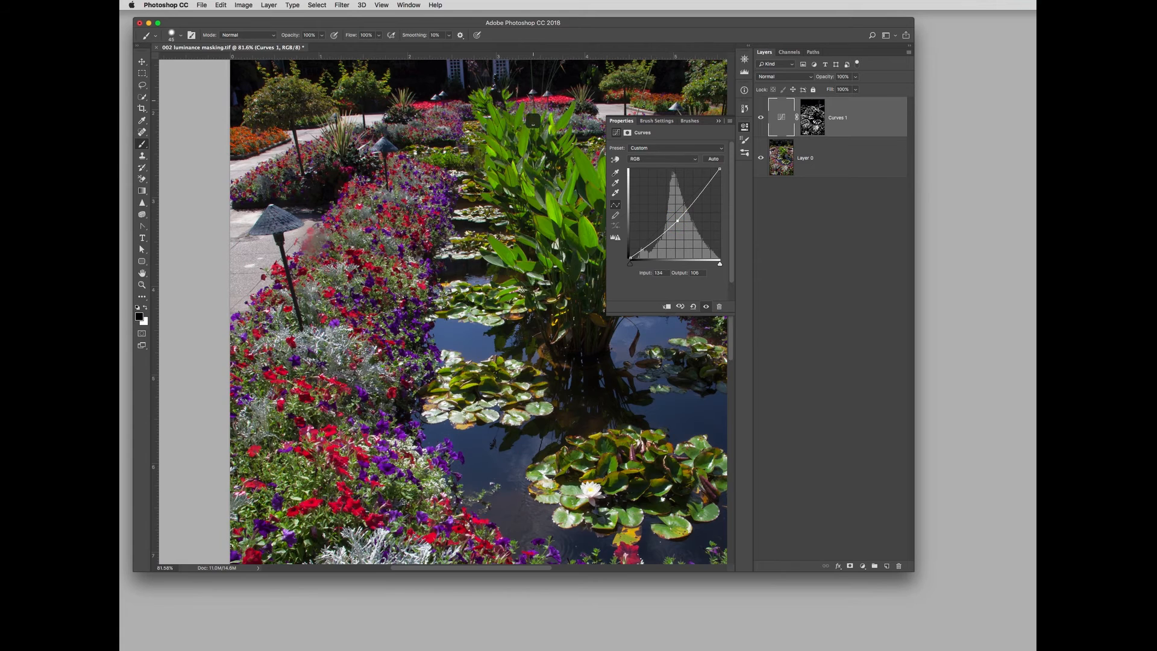
scroll(520, 125, up, 5)
scroll(519, 125, right, 2)
key(super+r)
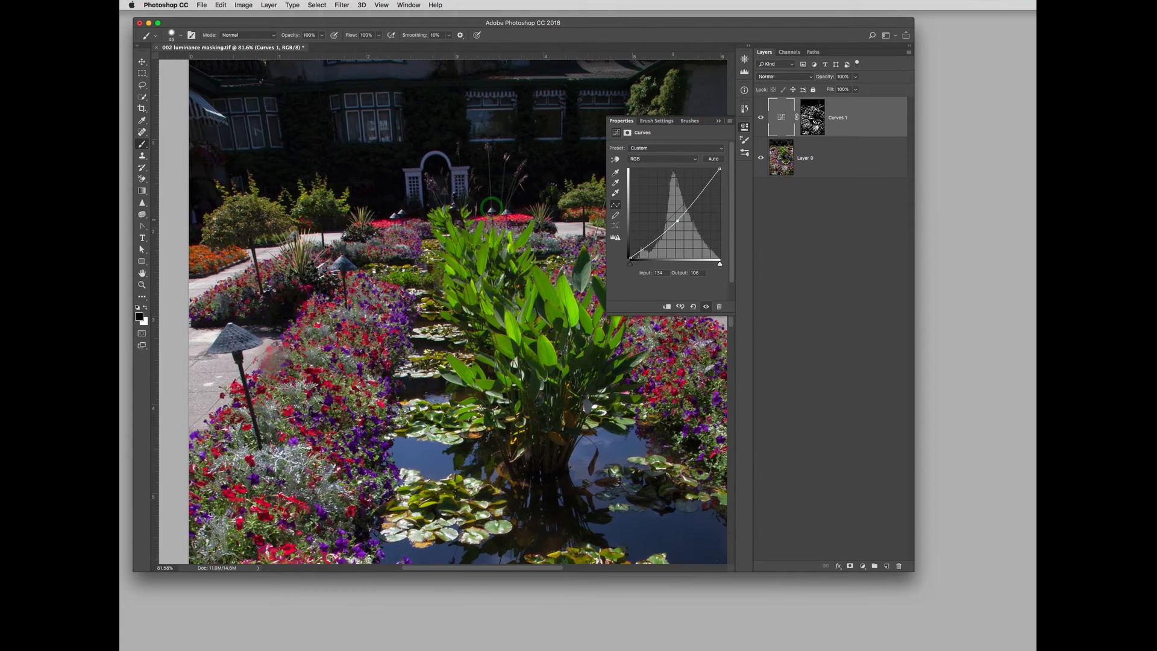
mouse_move(673, 221)
mouse_down()
mouse_move(663, 209)
mouse_move(676, 230)
mouse_move(665, 209)
mouse_up()
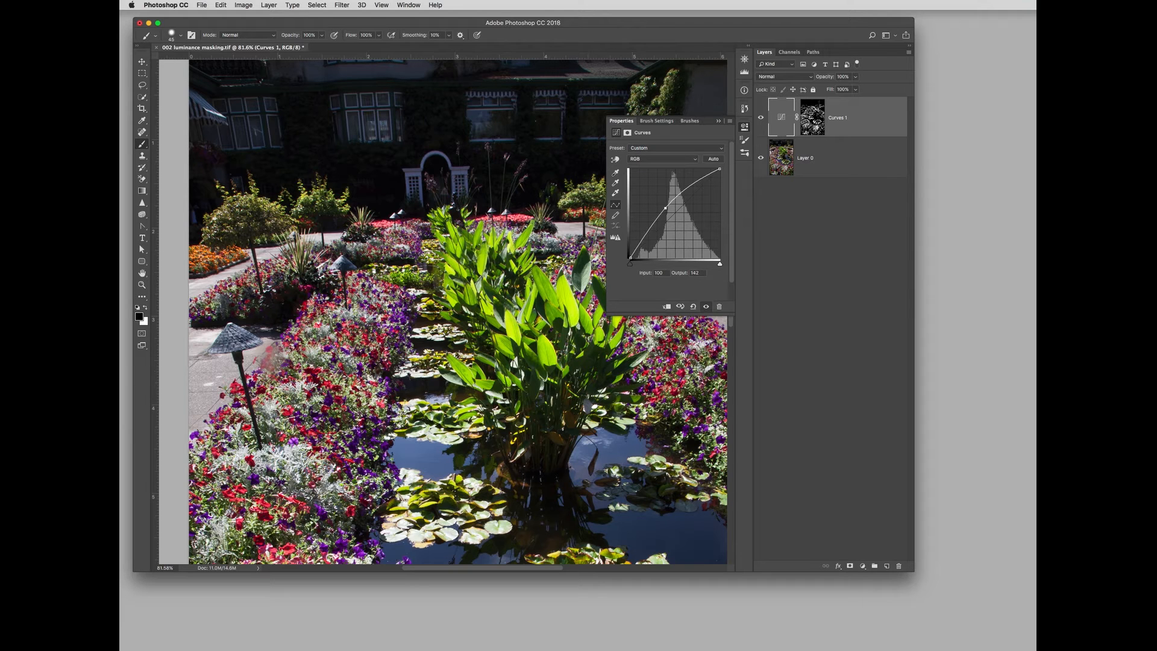
click(744, 126)
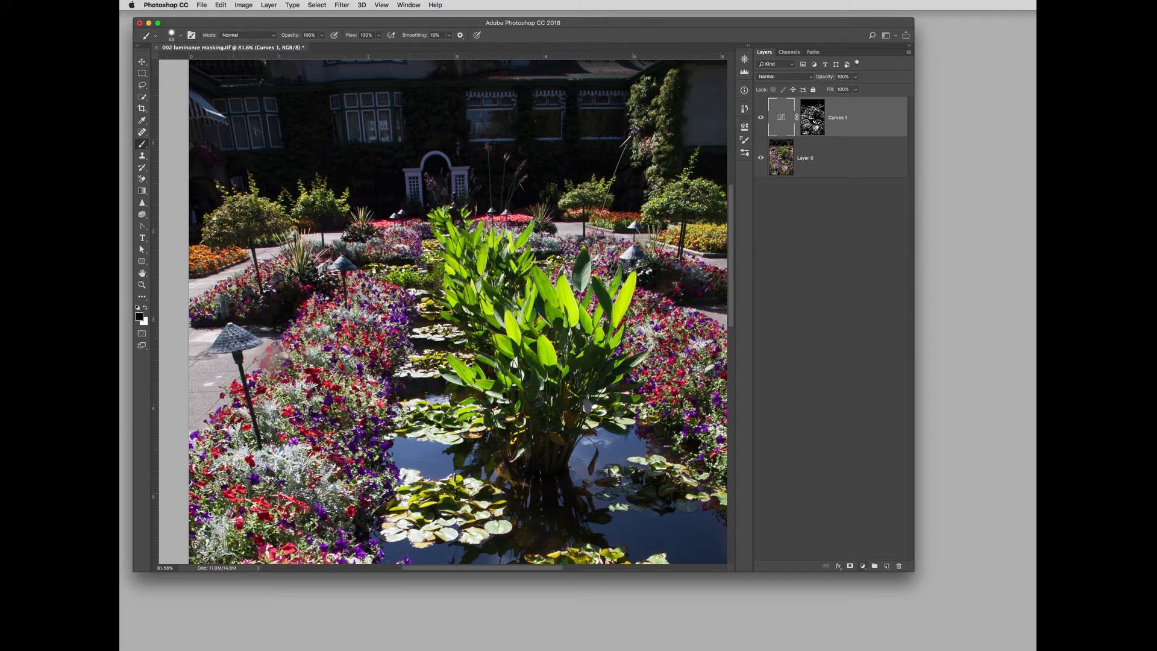
Add a second Curves adjustment layer above Curves 1, try darkening its midtones and reset the curve to default.
click(862, 566)
click(877, 588)
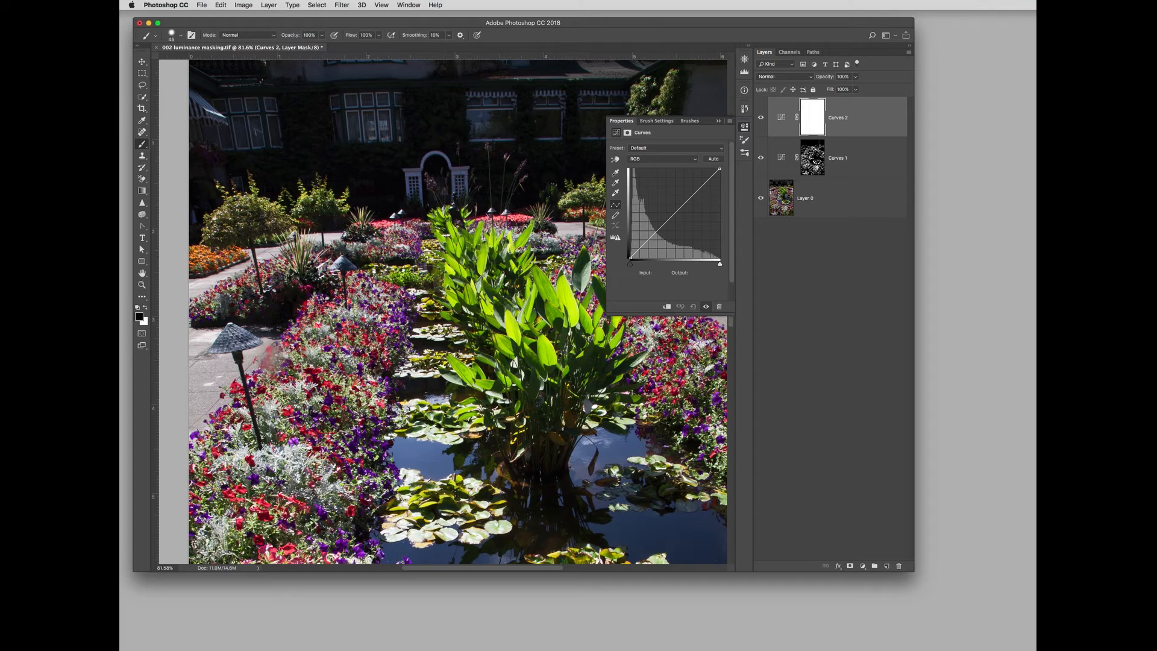
mouse_move(683, 206)
mouse_down()
mouse_move(662, 192)
mouse_move(678, 218)
mouse_up()
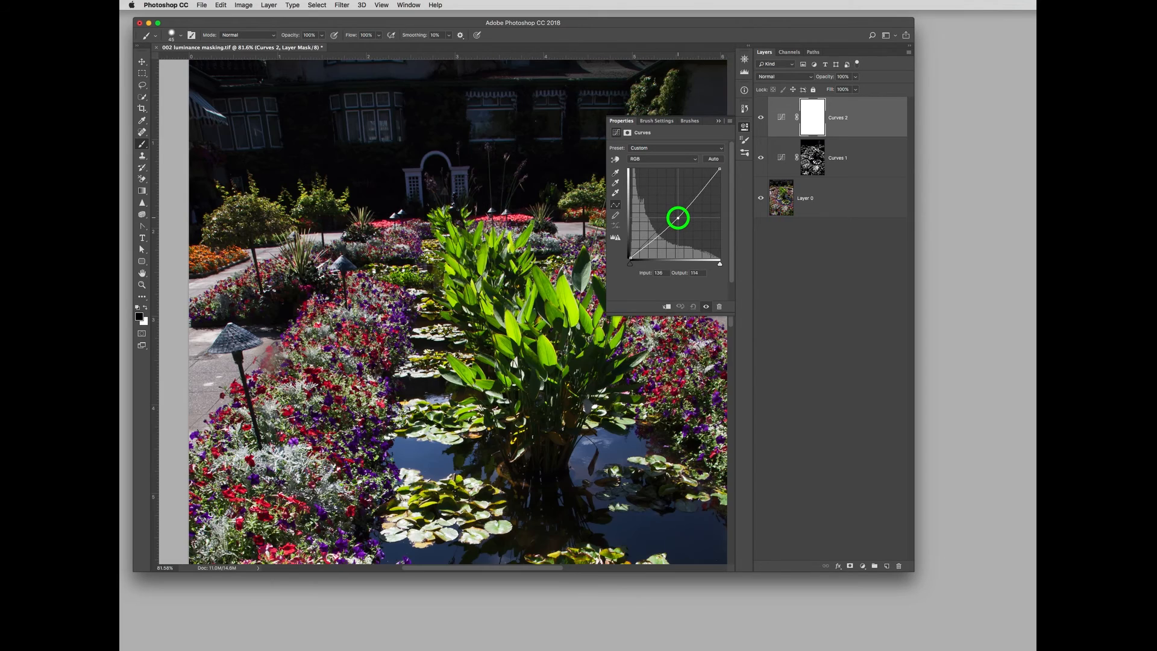
click(678, 217)
click(693, 307)
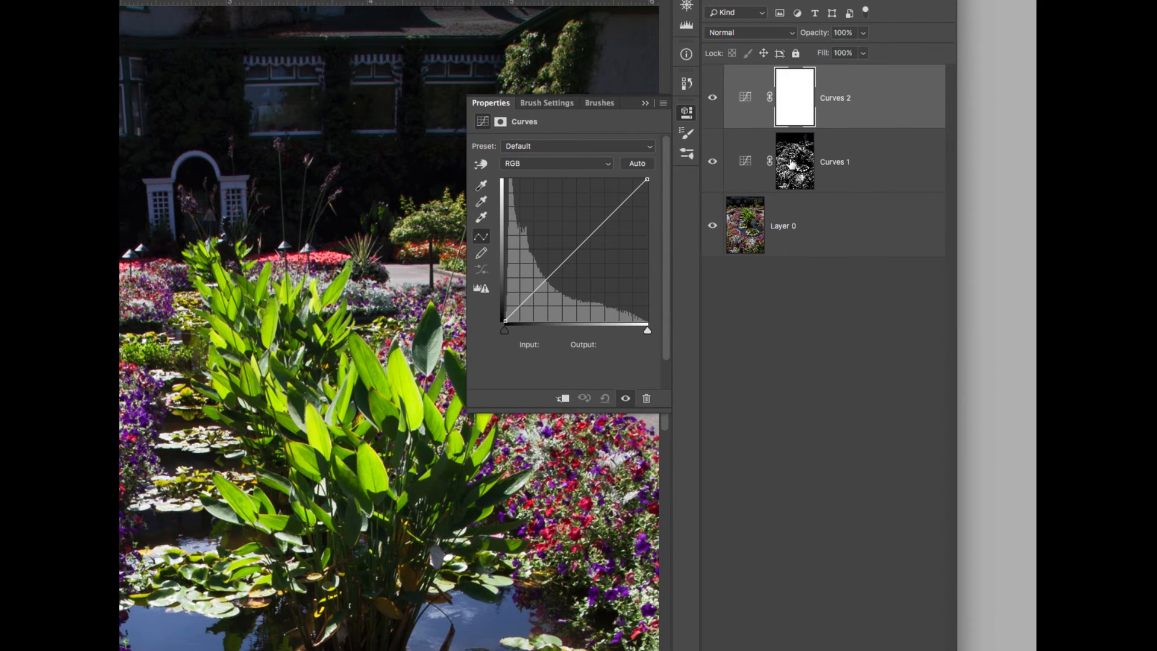
Replace the Curves 2 mask with a copy of the Curves 1 mask, invert the copy and collapse the properties.
drag(791, 164, 794, 94)
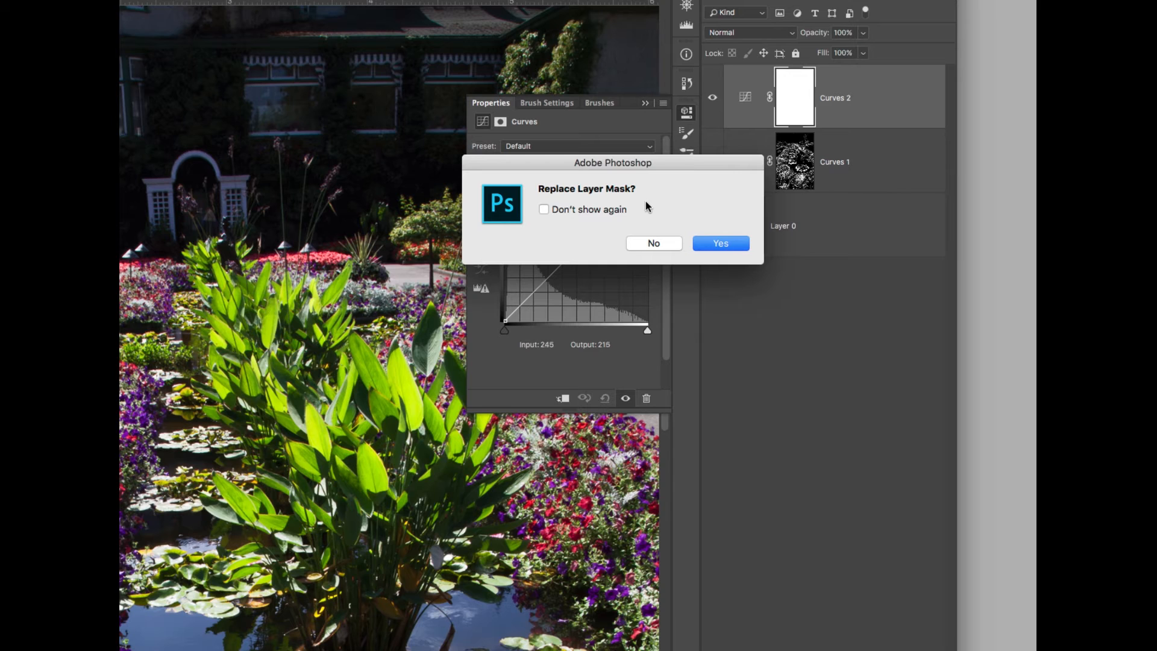
click(722, 246)
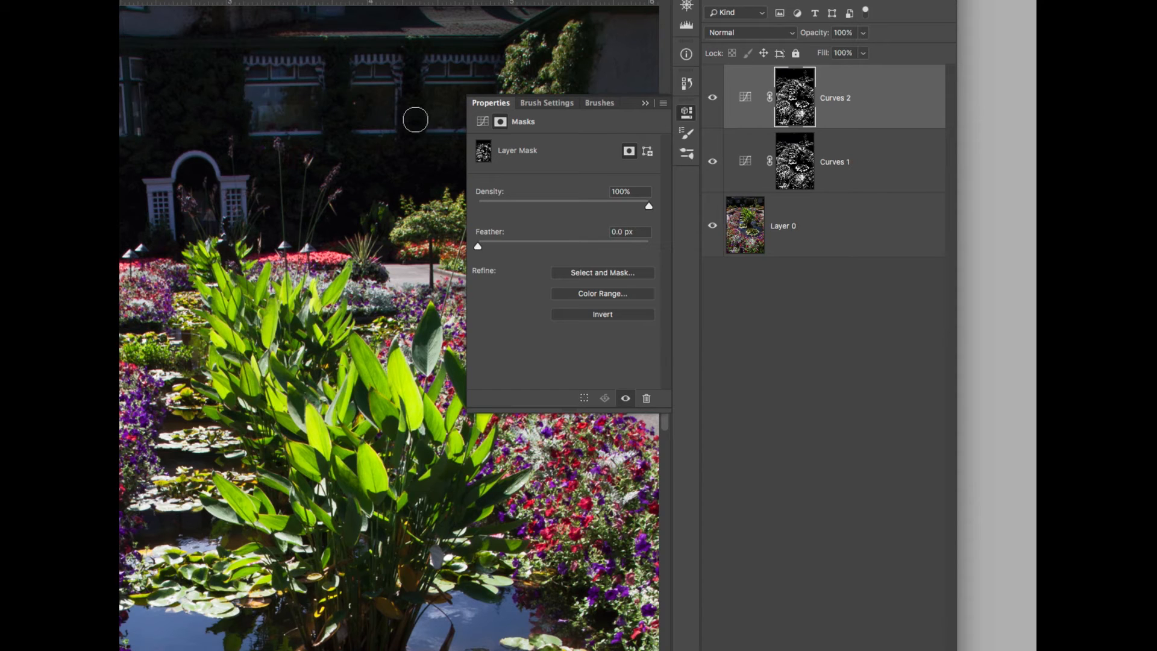
click(800, 99)
click(623, 318)
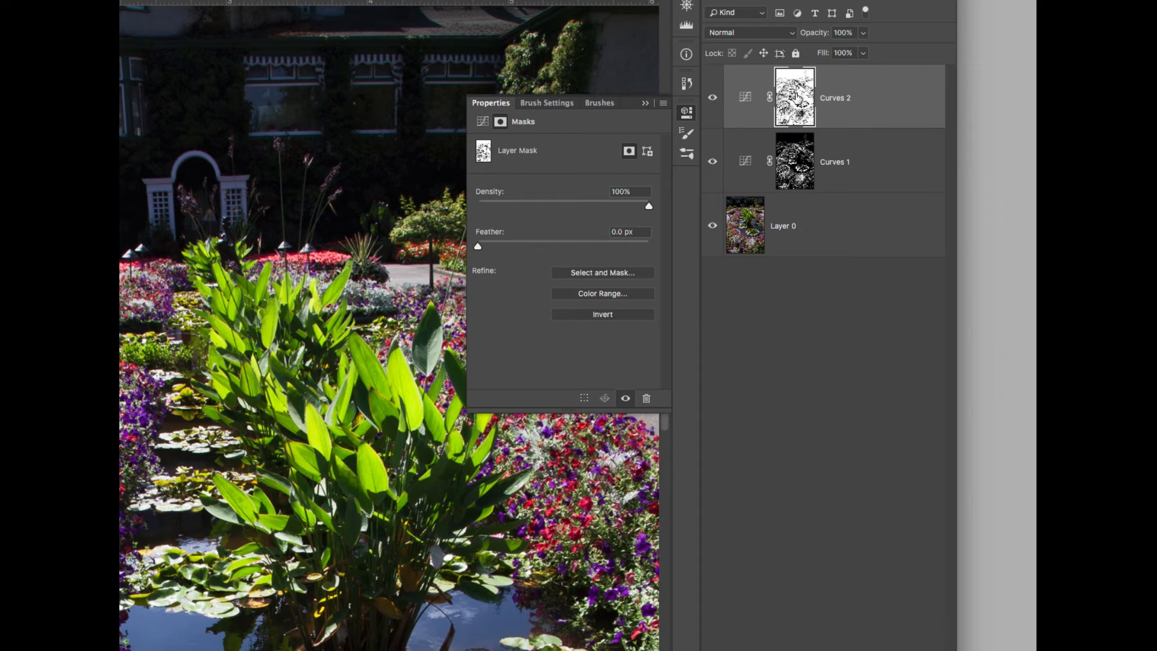
click(686, 113)
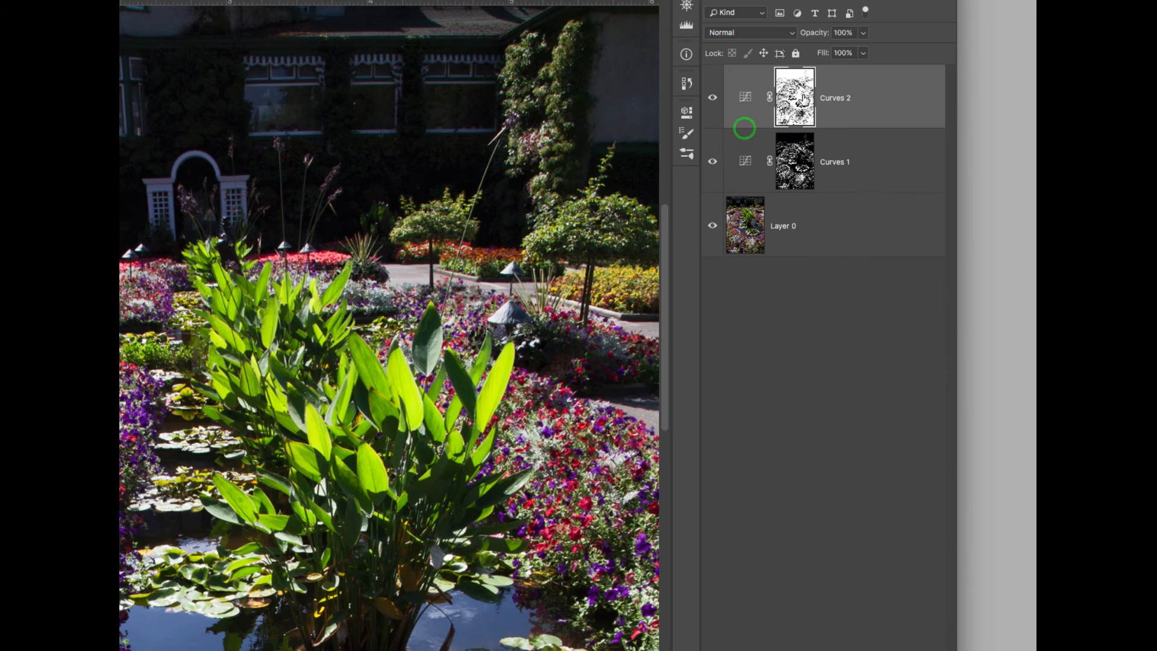
Check the inverted Curves 2 mask on its own, and raise the midtones of the Curves 2 curve to brighten the shadows.
alt+click(799, 98)
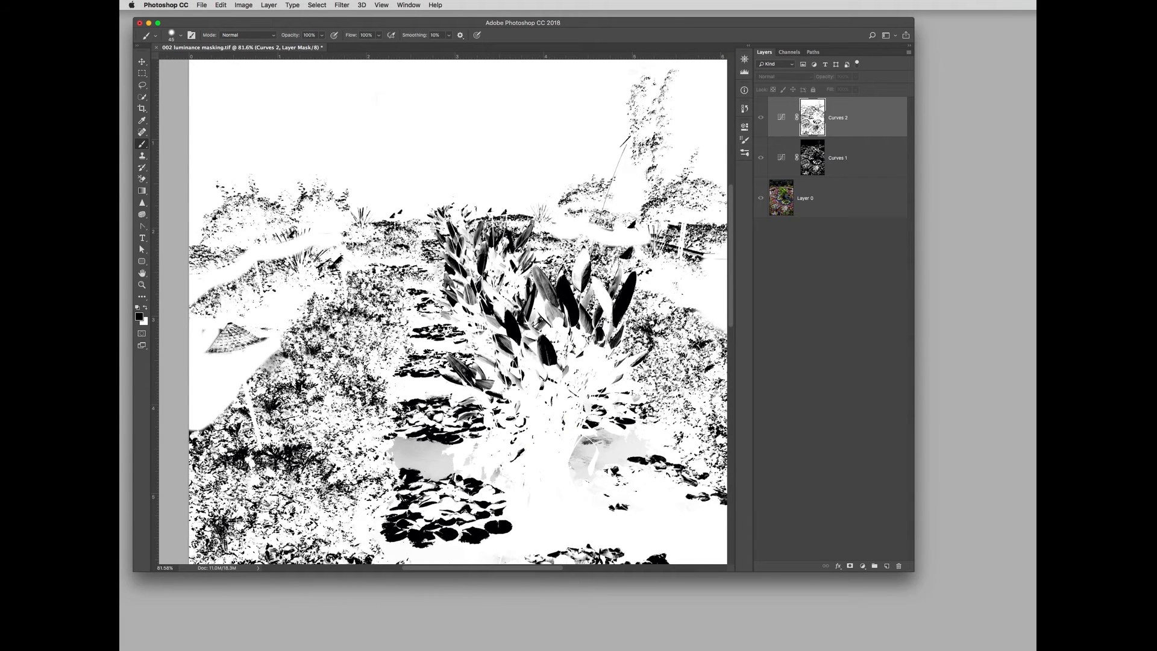
click(812, 117)
click(782, 117)
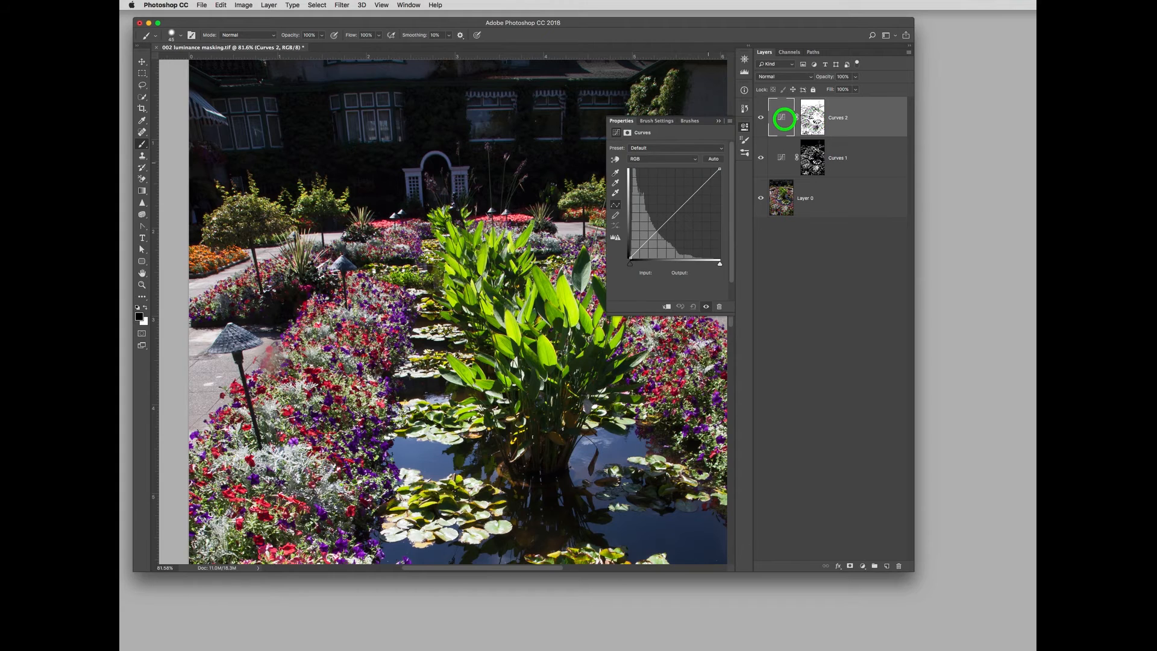
key(super+0)
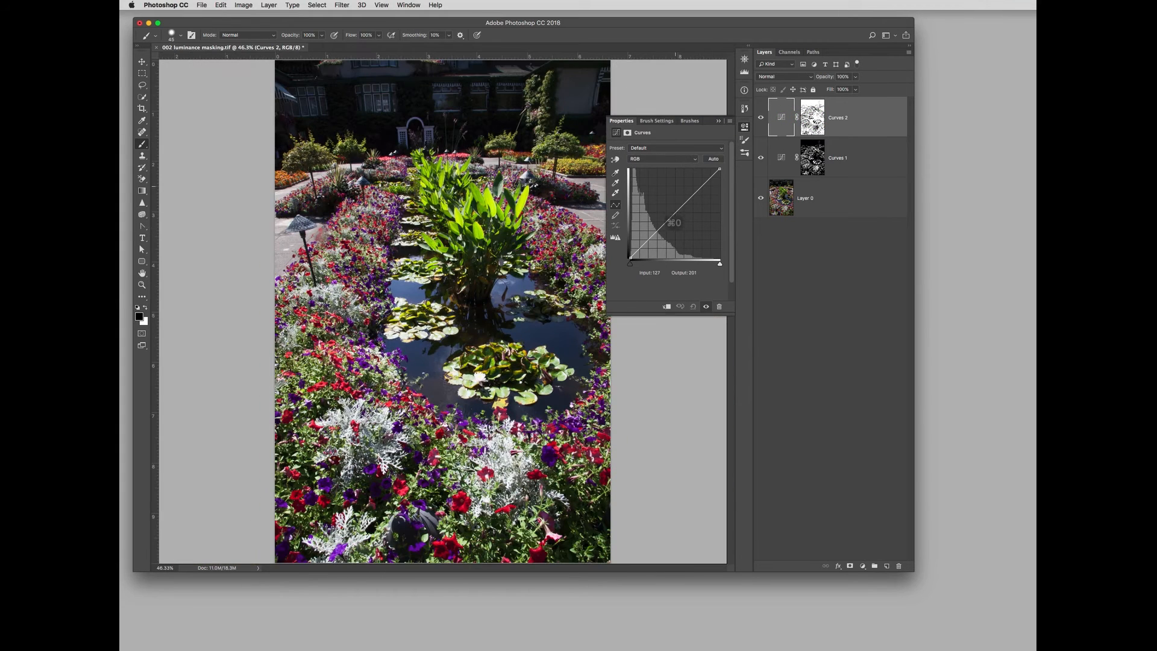
mouse_move(671, 201)
mouse_down()
mouse_move(700, 228)
mouse_move(669, 203)
mouse_up()
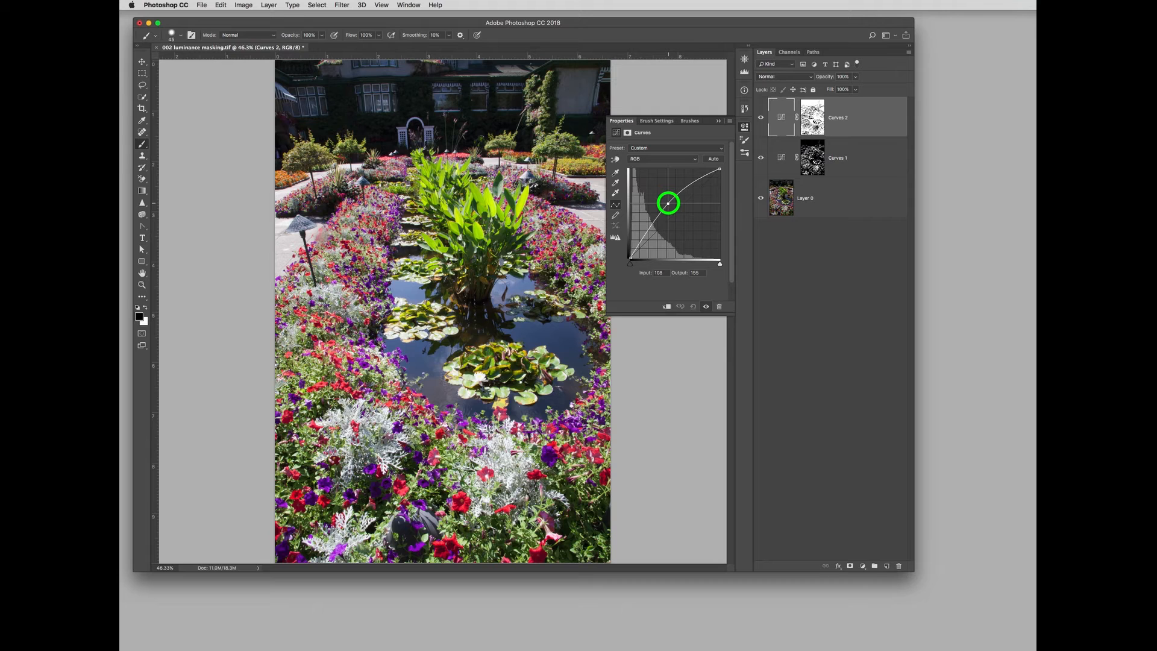
drag(667, 203, 667, 203)
Paint black with a larger brush on the Curves 2 mask over the walkway around the lamp left of the pond.
click(816, 114)
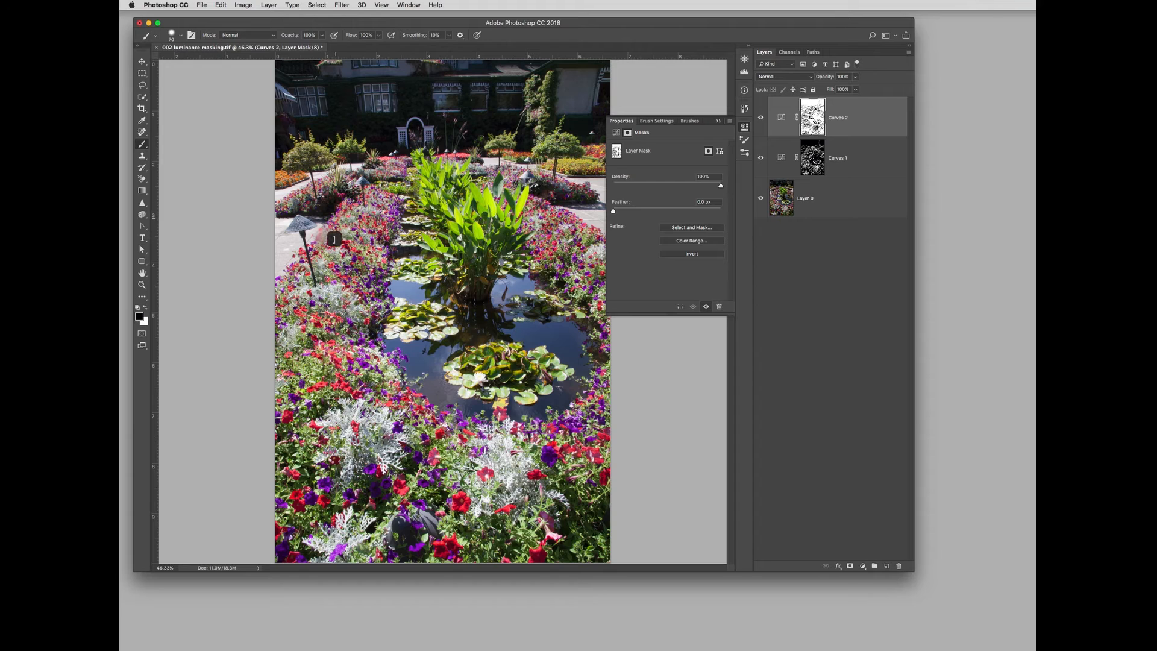
key(])
key(])
key(])
key(])
key(])
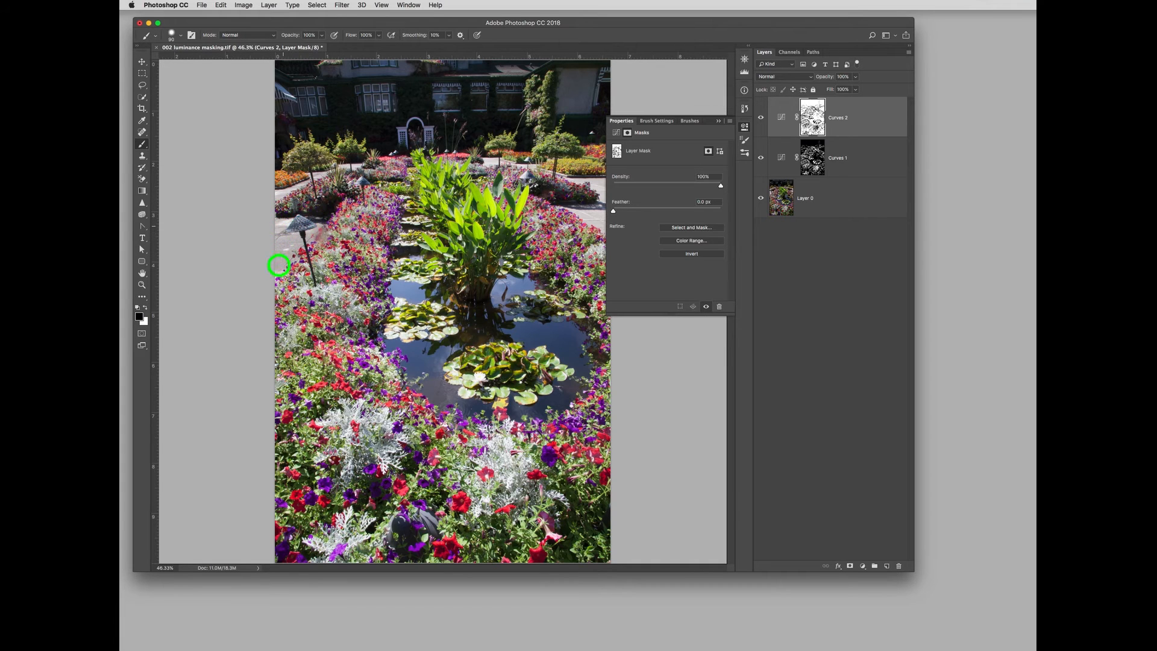
drag(298, 260, 288, 236)
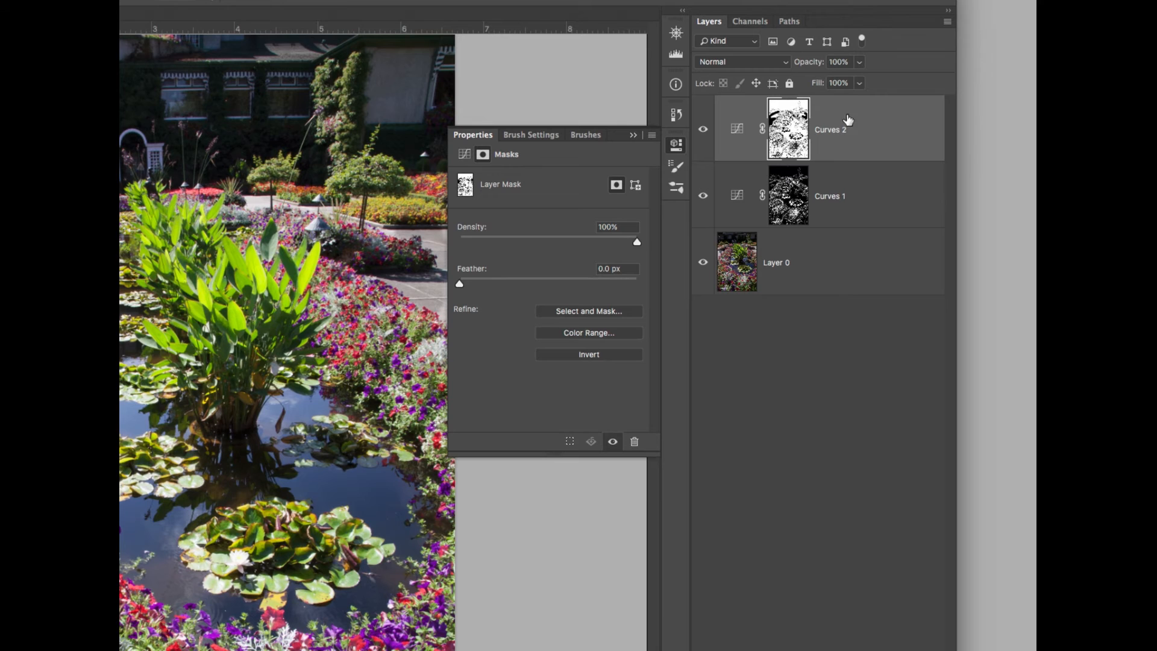
Set the blend mode of both the Curves 2 and Curves 1 layers to Luminosity.
click(747, 63)
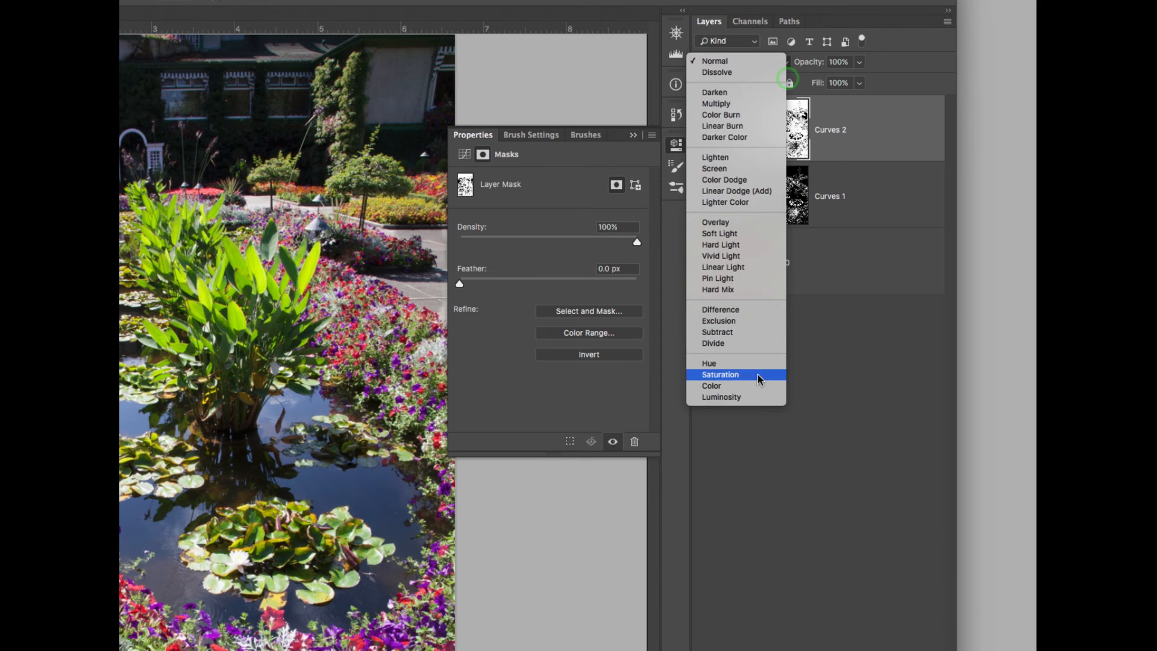
click(752, 395)
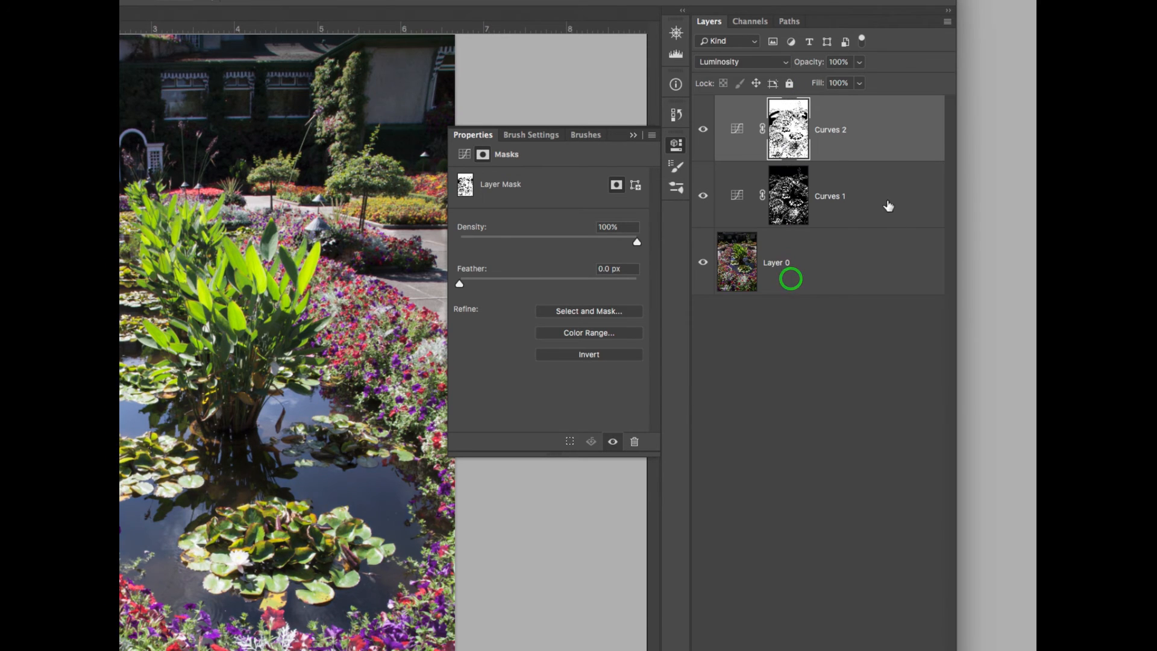
click(876, 193)
click(774, 63)
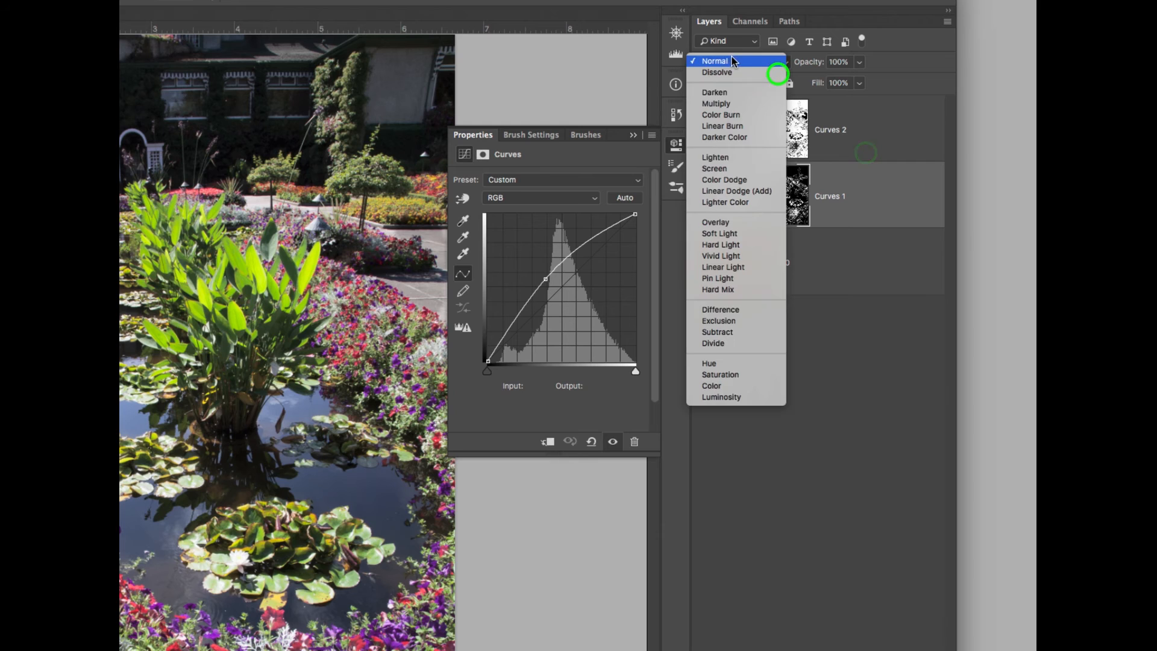
click(753, 396)
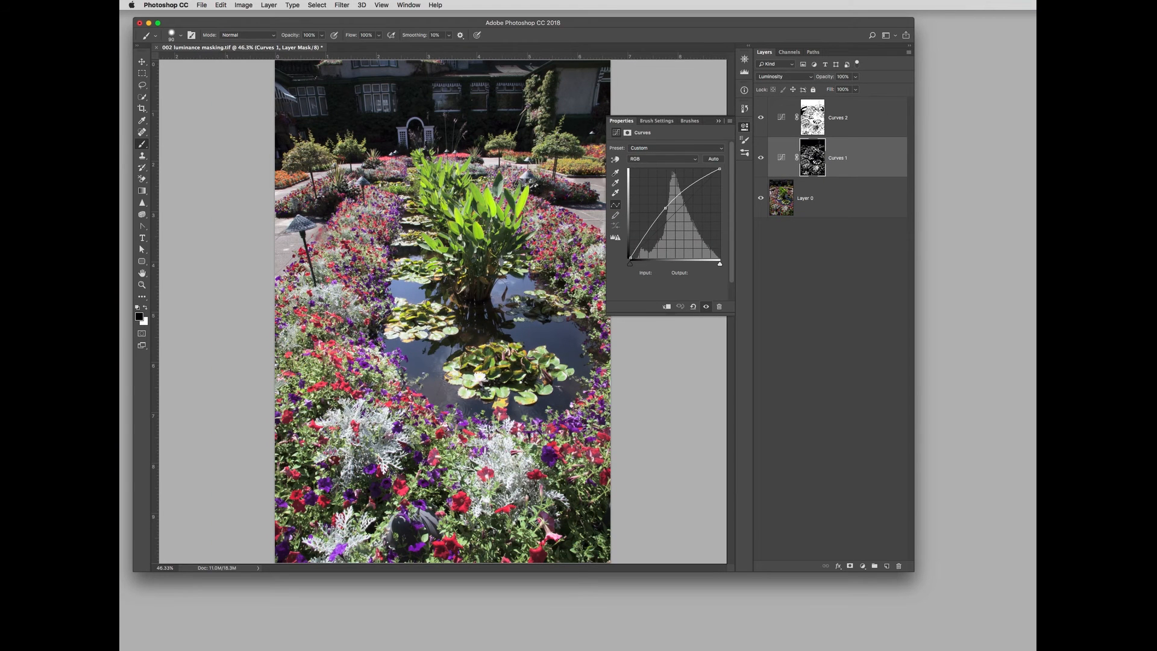
Add a Color Balance adjustment layer and move it above Curves 2 in the layer stack.
click(862, 566)
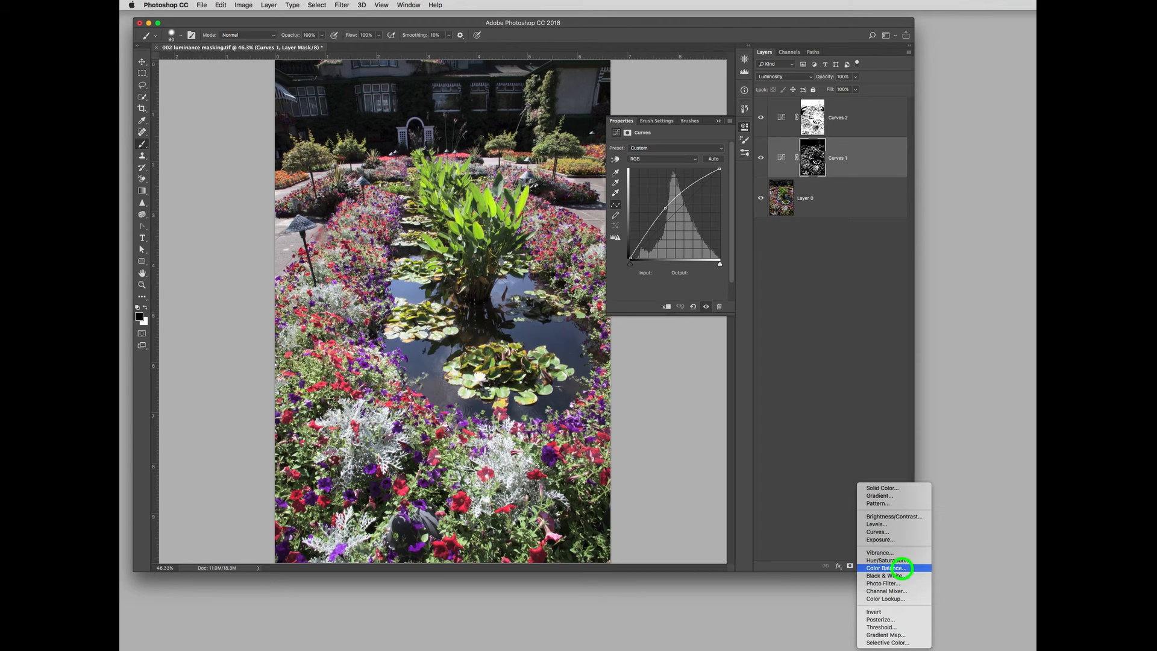
click(900, 568)
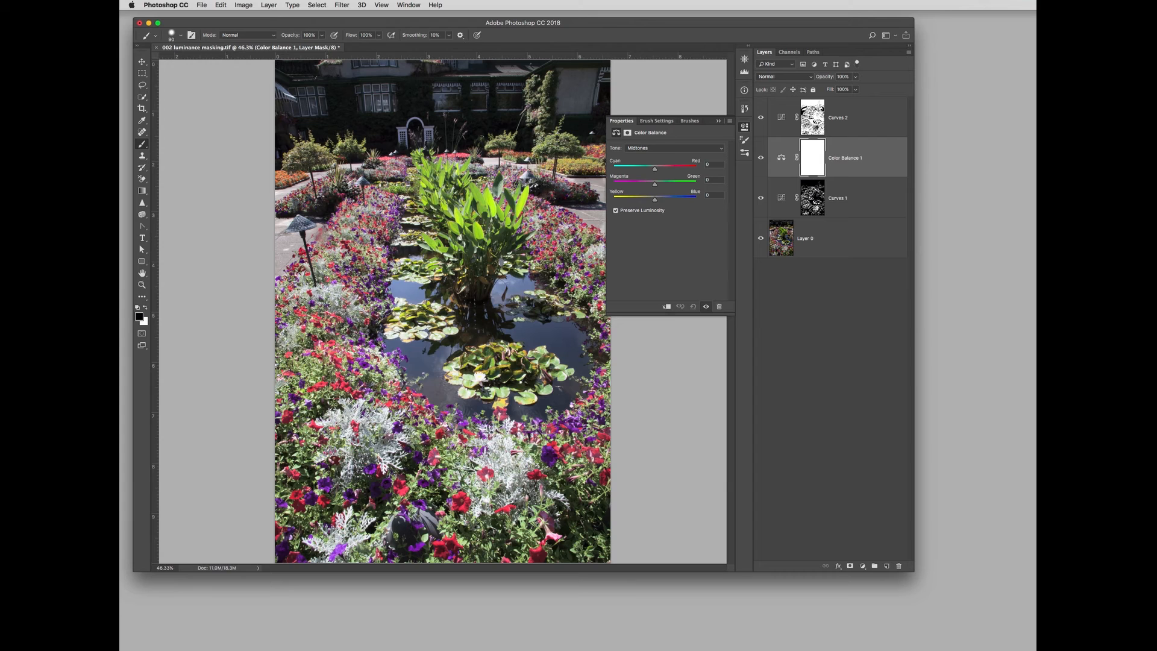
drag(868, 158, 873, 111)
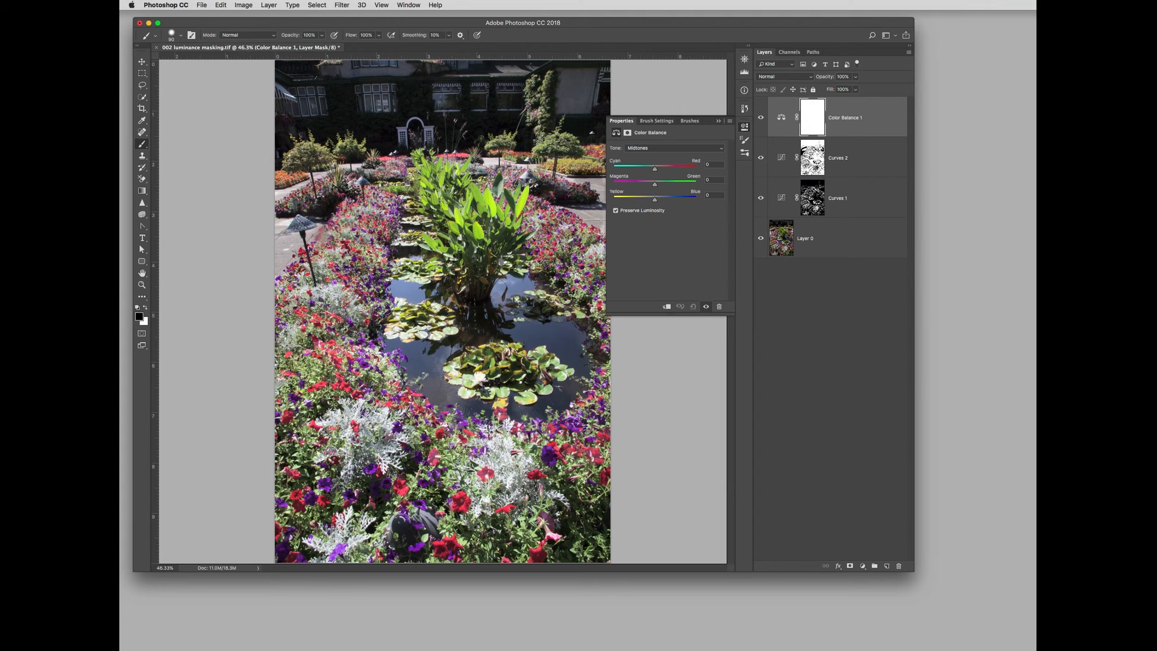
Rename the Curves 2 layer "shadows - Curves 2" and the Curves 1 layer "highlights - Curves 1".
double_click(830, 158)
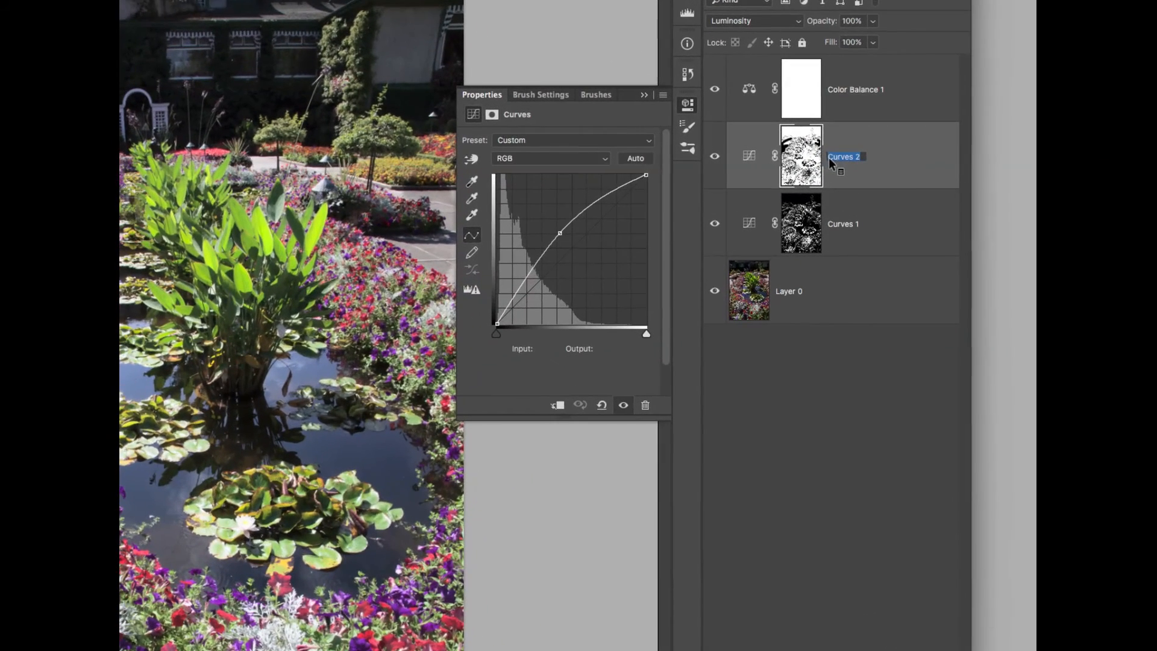
click(830, 157)
text(shadows -)
key(Return)
double_click(831, 223)
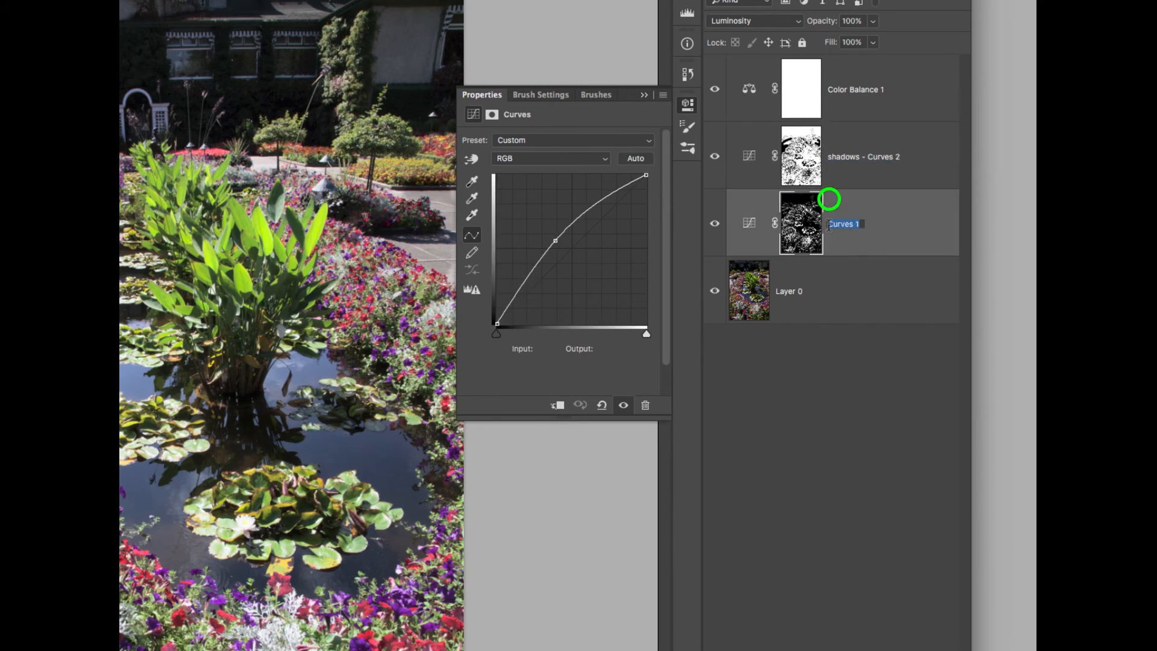
click(828, 223)
text(highligh)
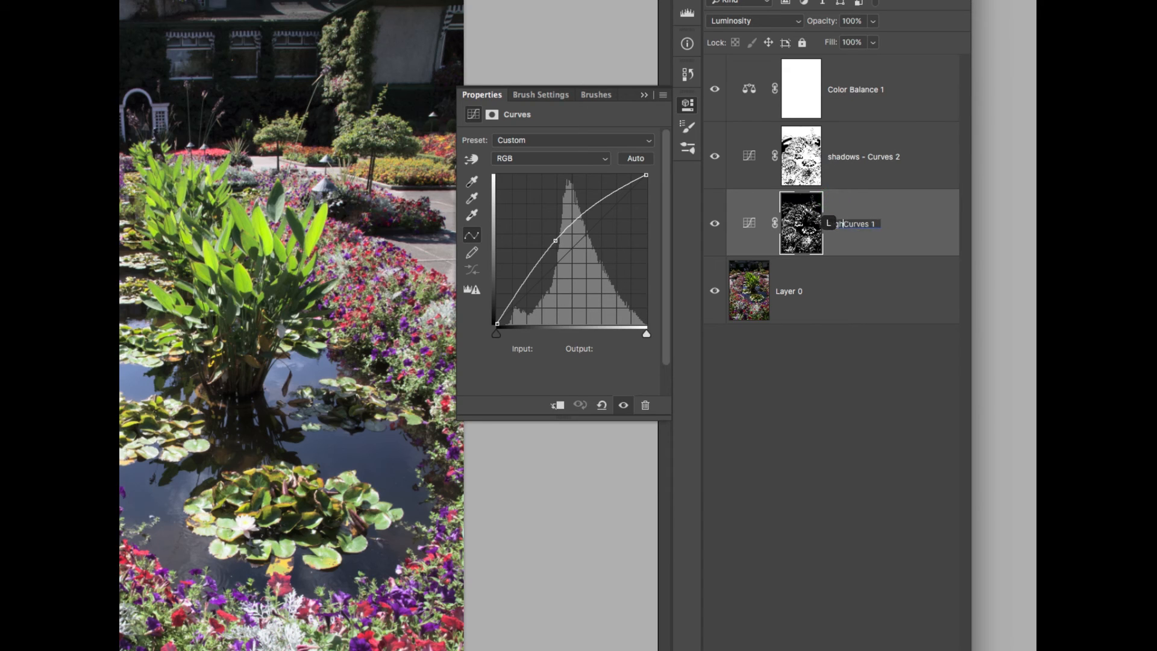
text(ts -)
key(Return)
Rename the Color Balance 1 layer "shadows - Color Balance 1".
click(829, 90)
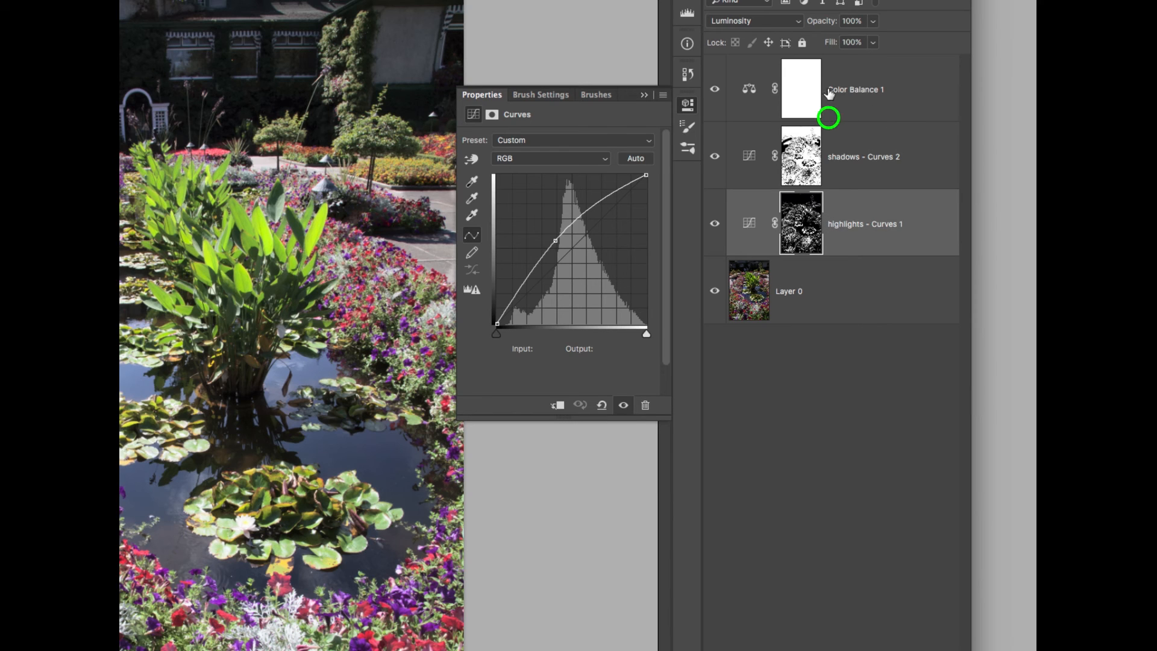
click(828, 91)
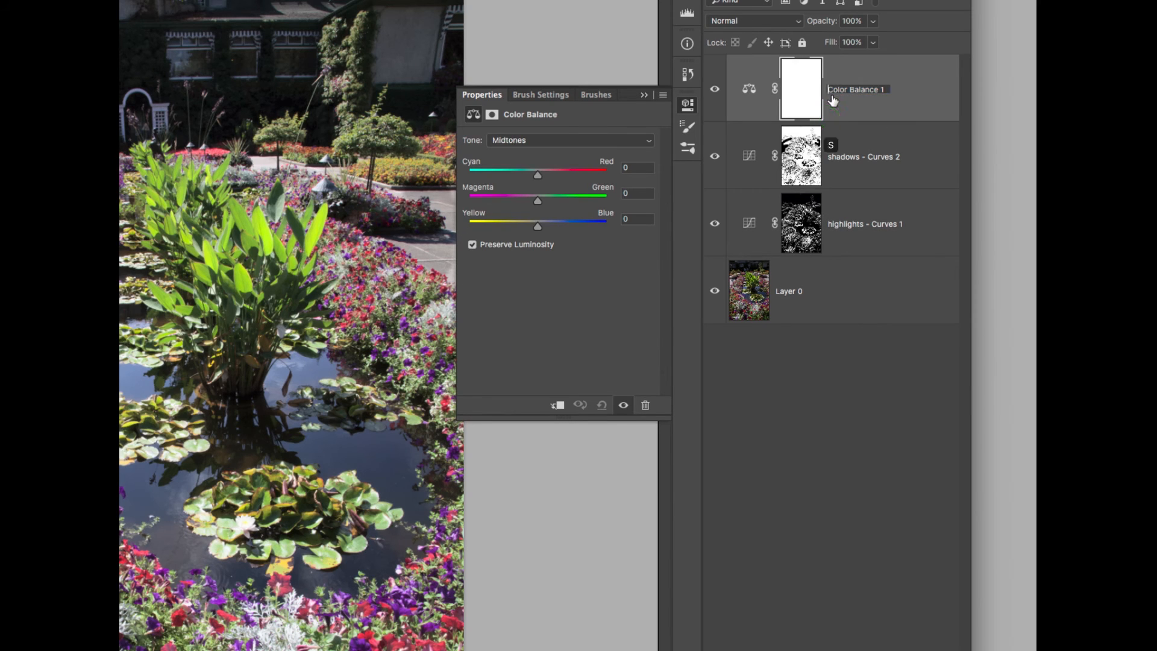
text(shadows -)
key(Return)
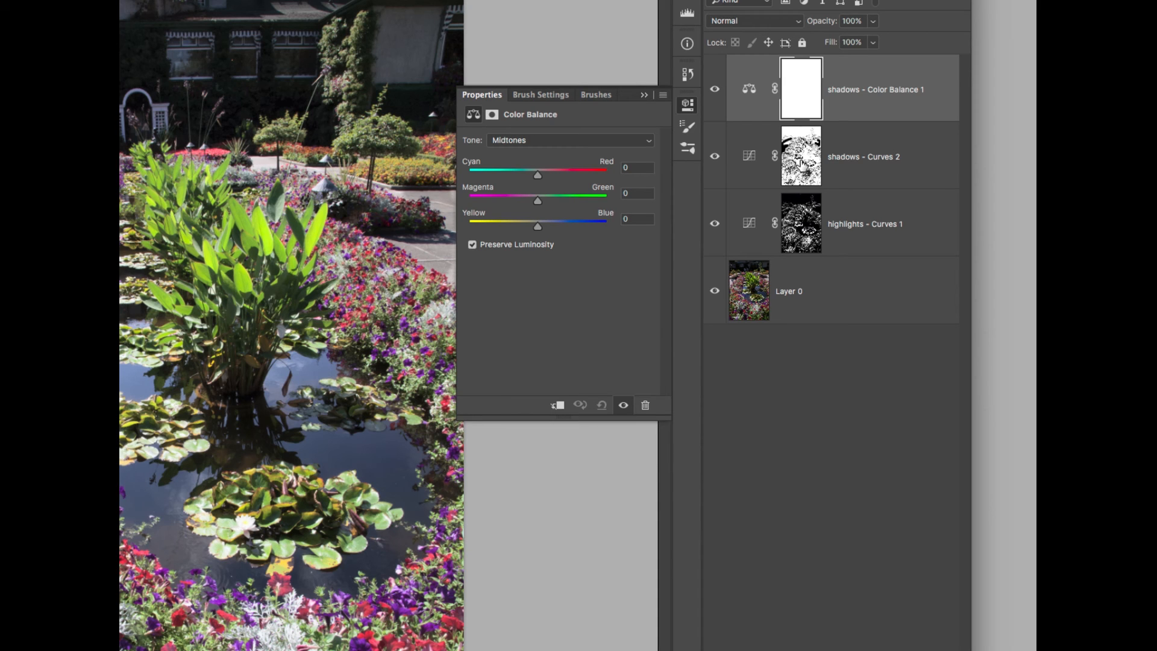
Copy the shadows - Curves 2 mask onto the Color Balance layer and set its midtones Cyan–Red value to +30.
drag(800, 162, 802, 92)
click(726, 240)
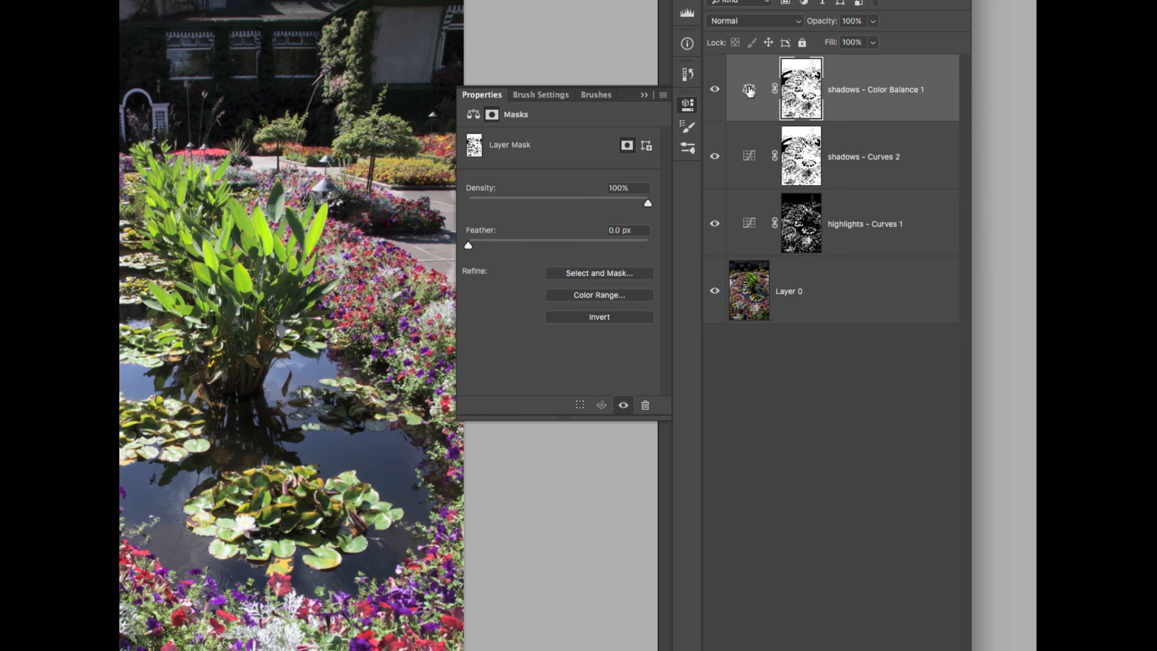
click(749, 91)
mouse_move(537, 175)
mouse_down()
mouse_move(554, 179)
mouse_move(526, 175)
mouse_move(548, 179)
mouse_up()
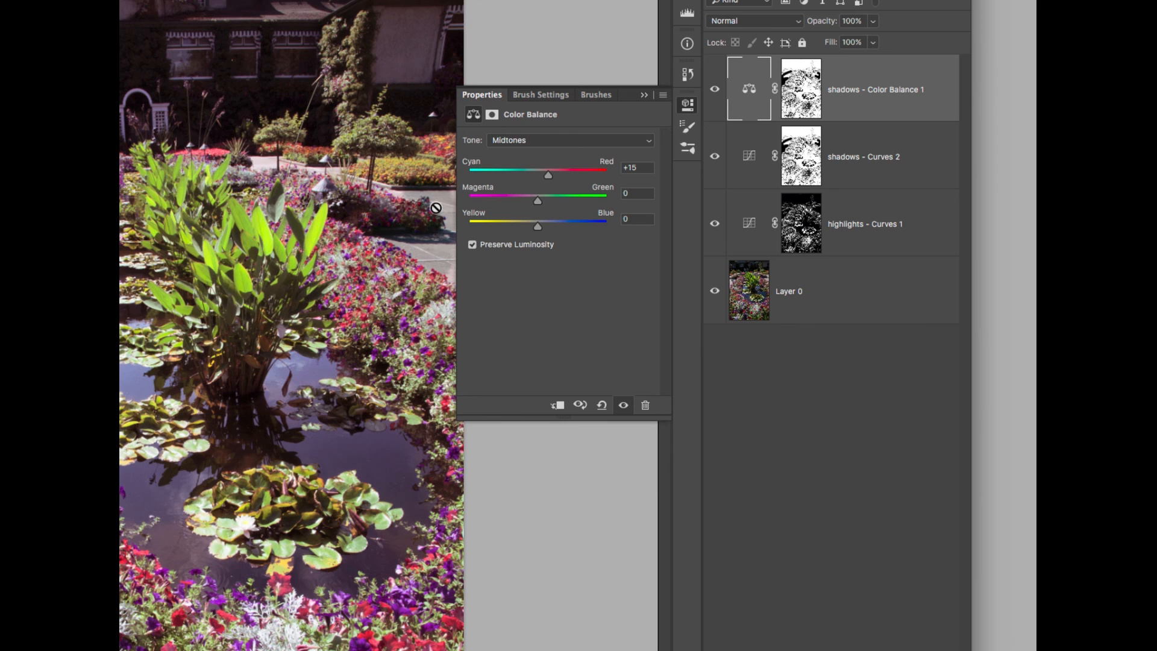
mouse_move(549, 176)
mouse_down()
mouse_move(526, 174)
mouse_move(571, 175)
mouse_move(542, 175)
mouse_move(559, 179)
mouse_up()
Set the Color Balance layer's blend mode to Color and collapse the properties.
click(859, 104)
click(759, 22)
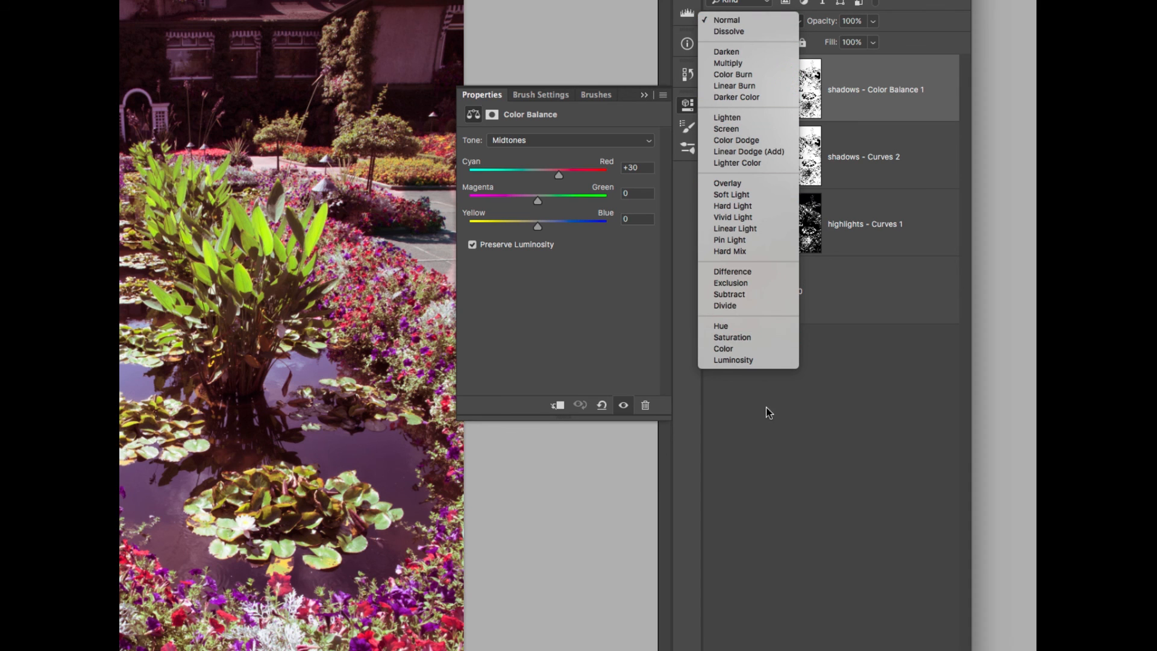
click(751, 348)
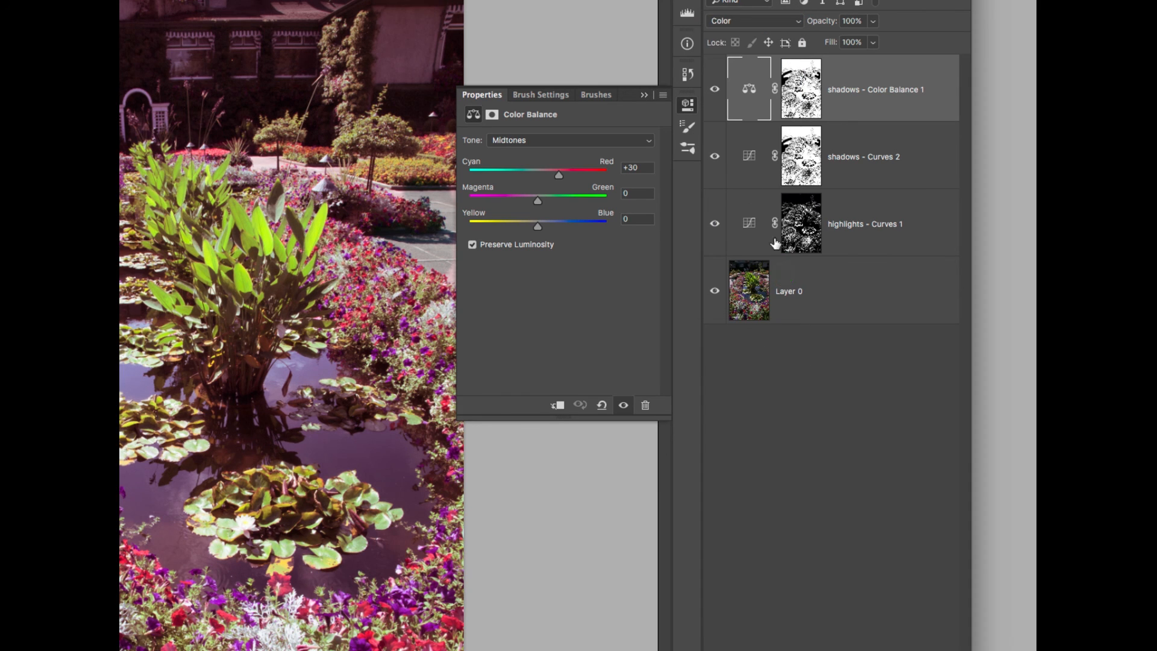
click(745, 127)
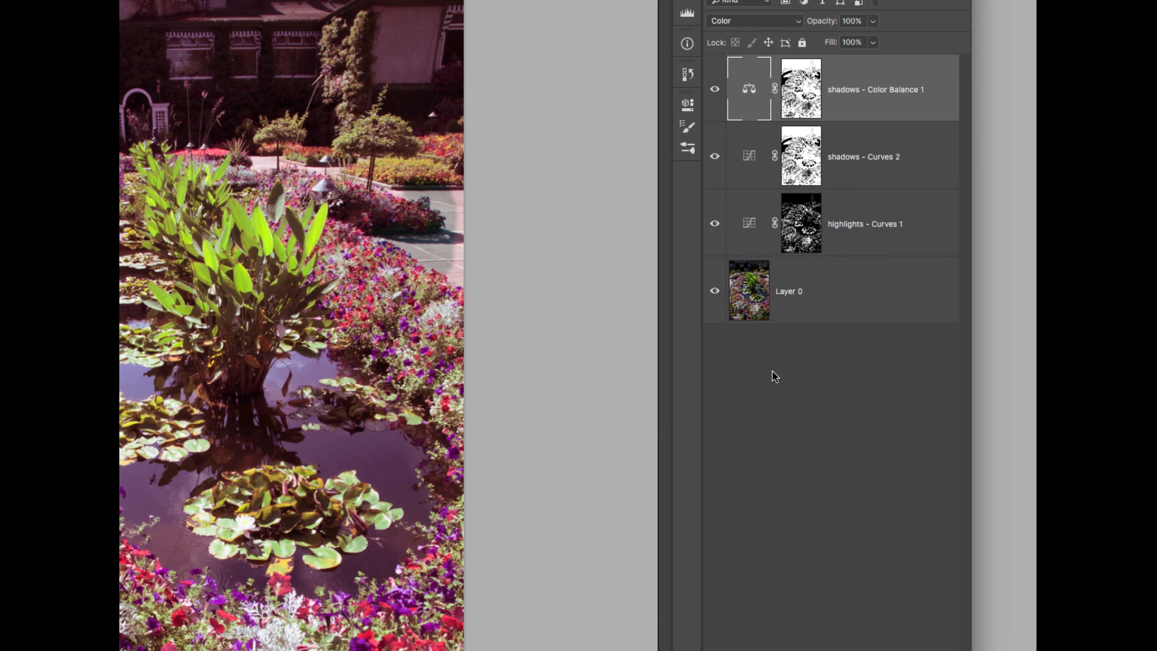